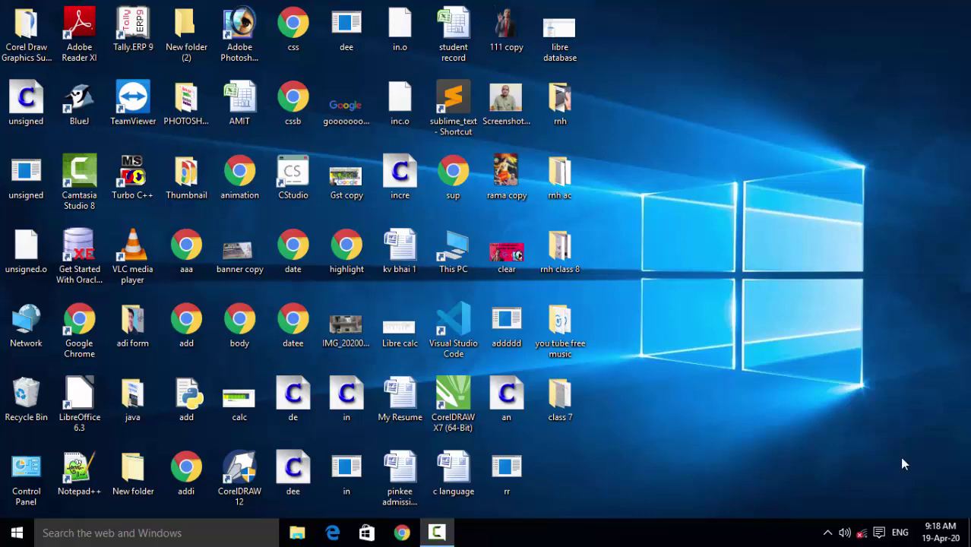
Launch Microsoft Access 2007 and create a new blank database.
click(18, 533)
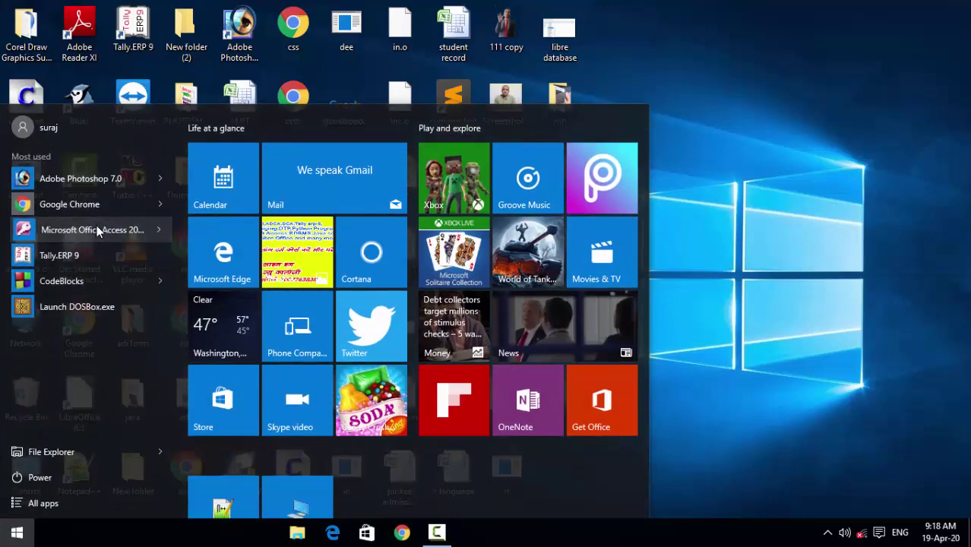
click(97, 231)
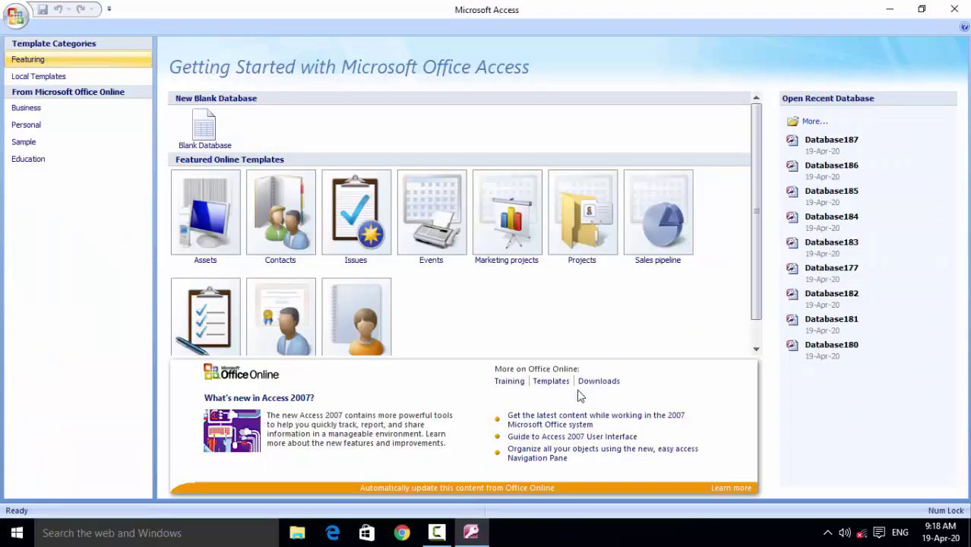
click(224, 133)
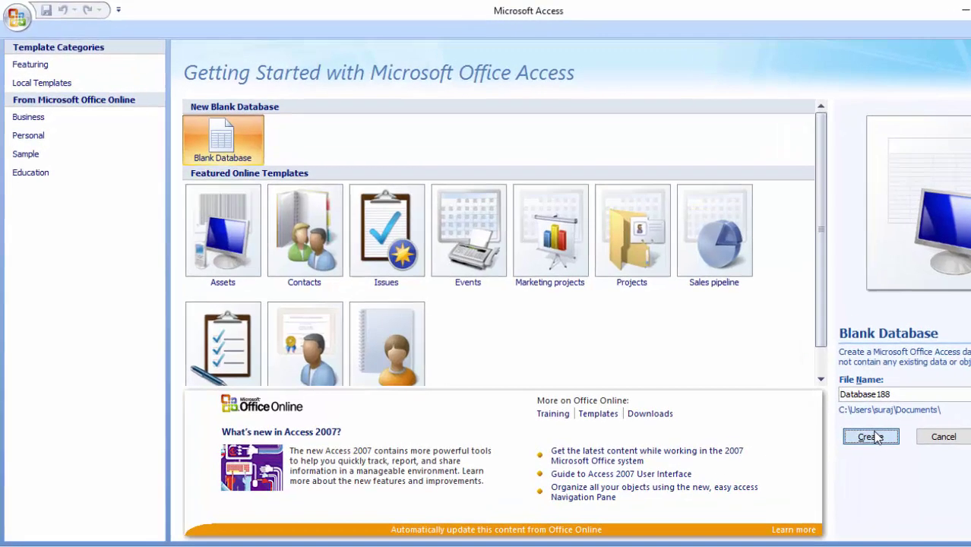
click(871, 437)
Switch the first table to Design View, saving it as tb1.
click(29, 123)
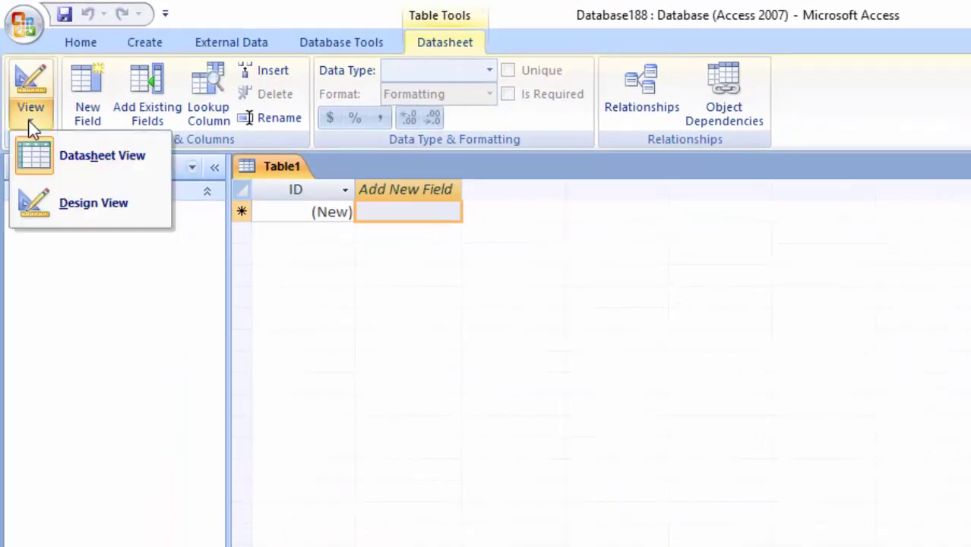
click(65, 216)
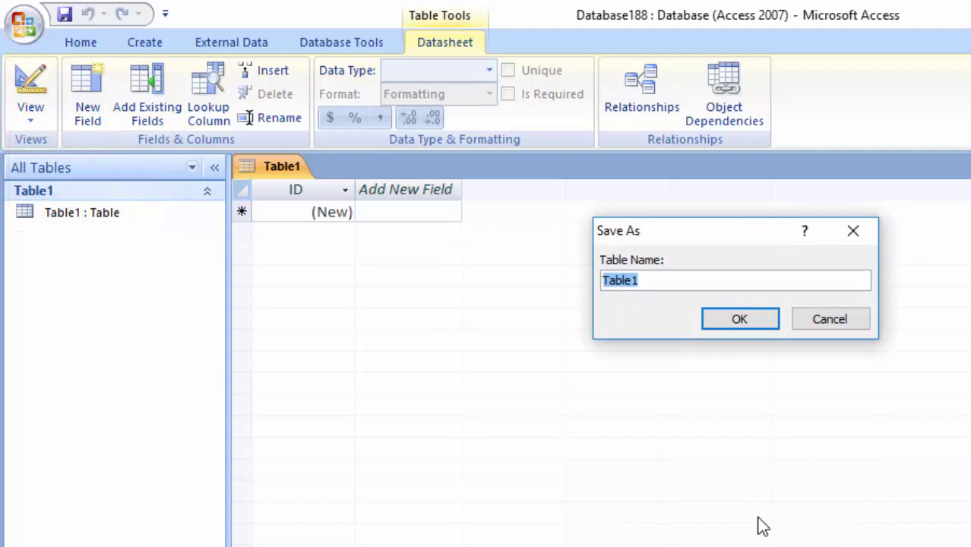
key(BackSpace)
text(tb1)
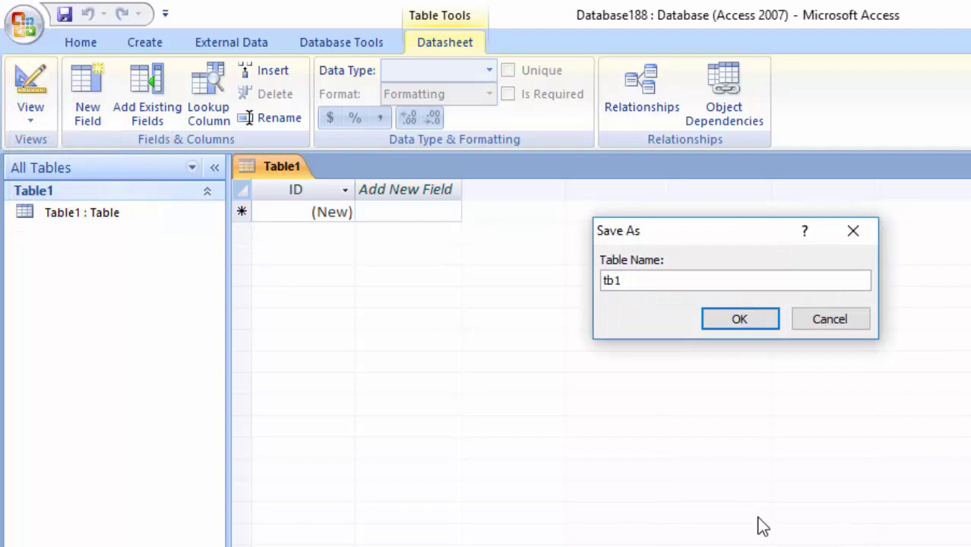
key(Return)
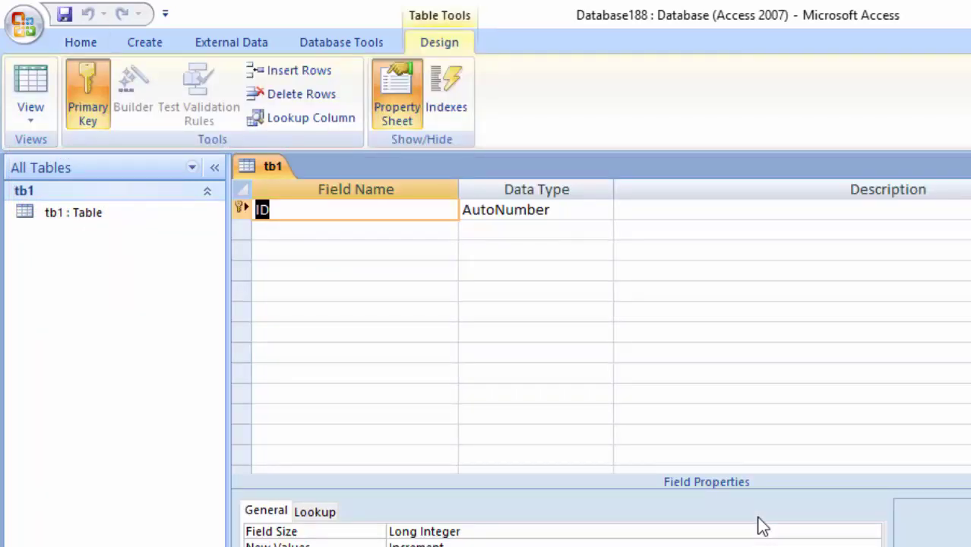
Rename the ID field to Roll number and make it a Number field.
key(BackSpace)
text(oll nu)
text(mber)
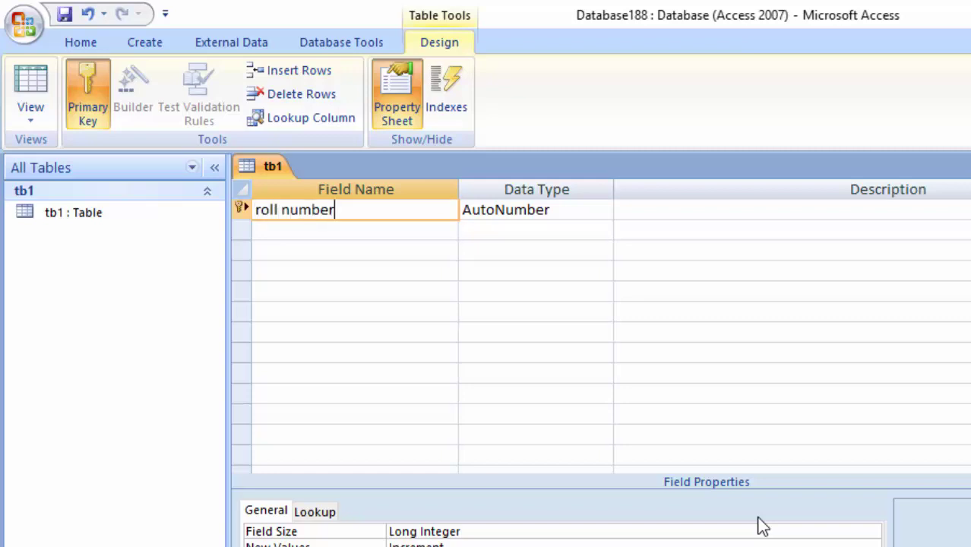
key(Tab)
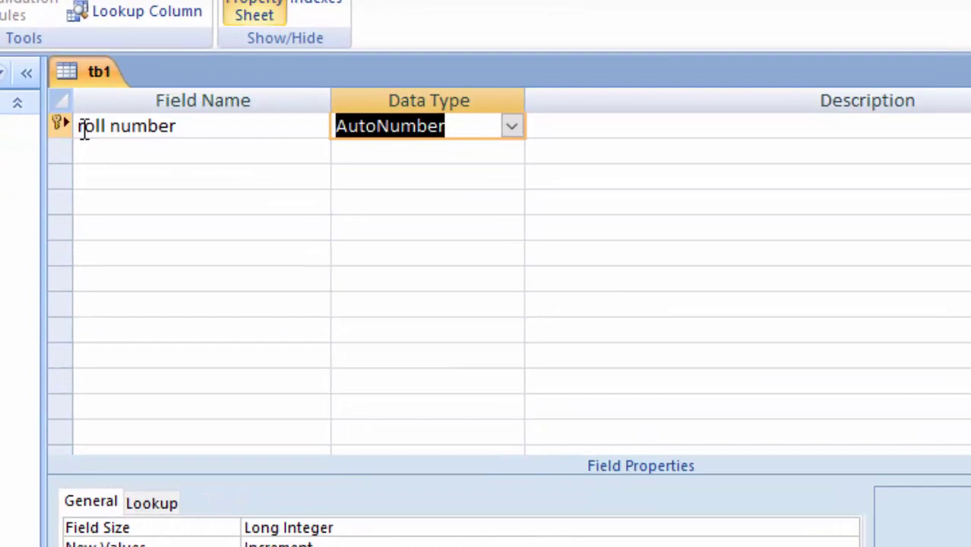
click(82, 127)
key(Delete)
text(E)
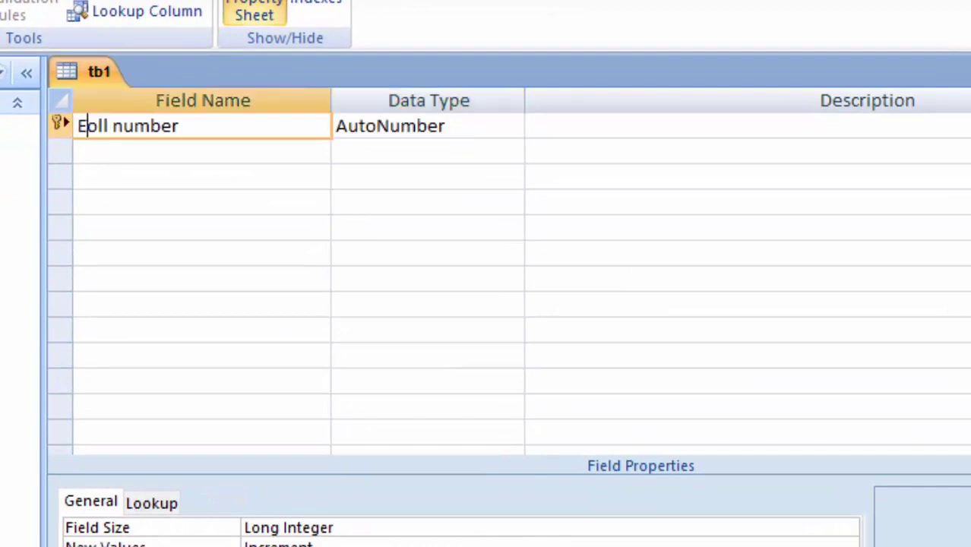
key(BackSpace)
text(R)
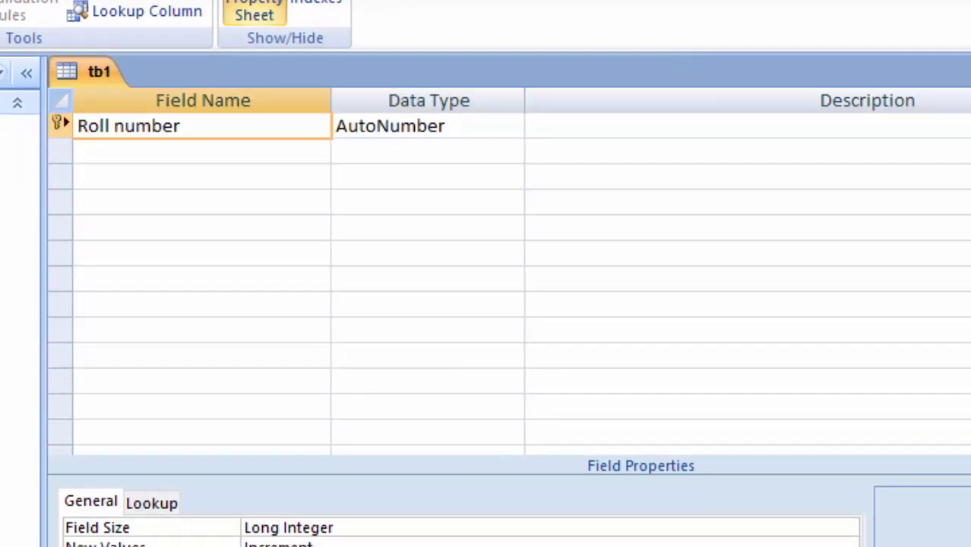
click(511, 126)
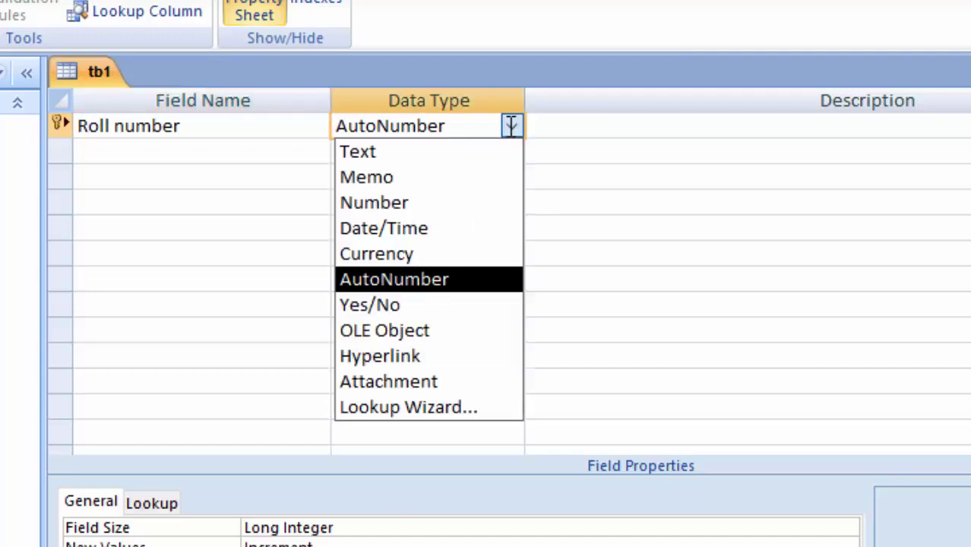
click(431, 202)
Add Name of Student as a Text field and Admission date as a Date/Time field.
click(232, 152)
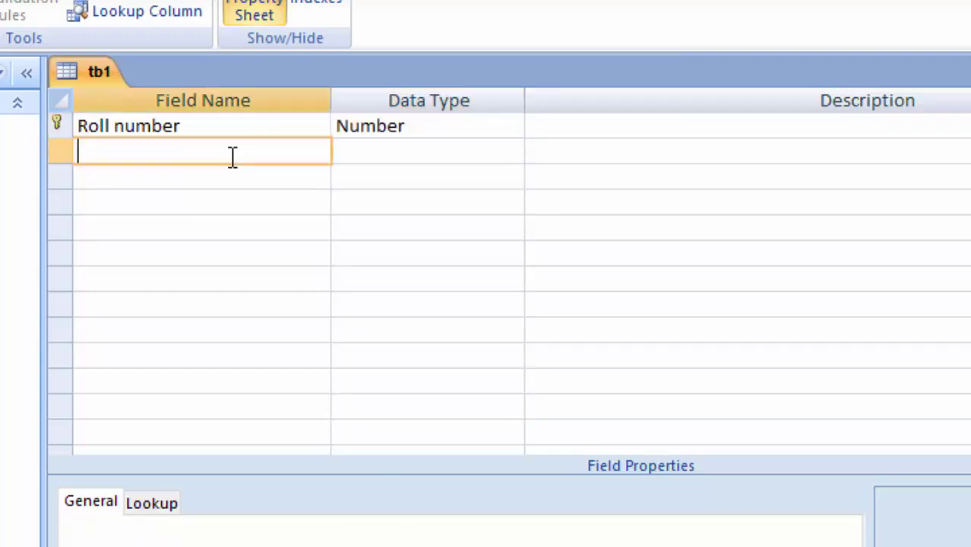
text(Na)
text(me iof)
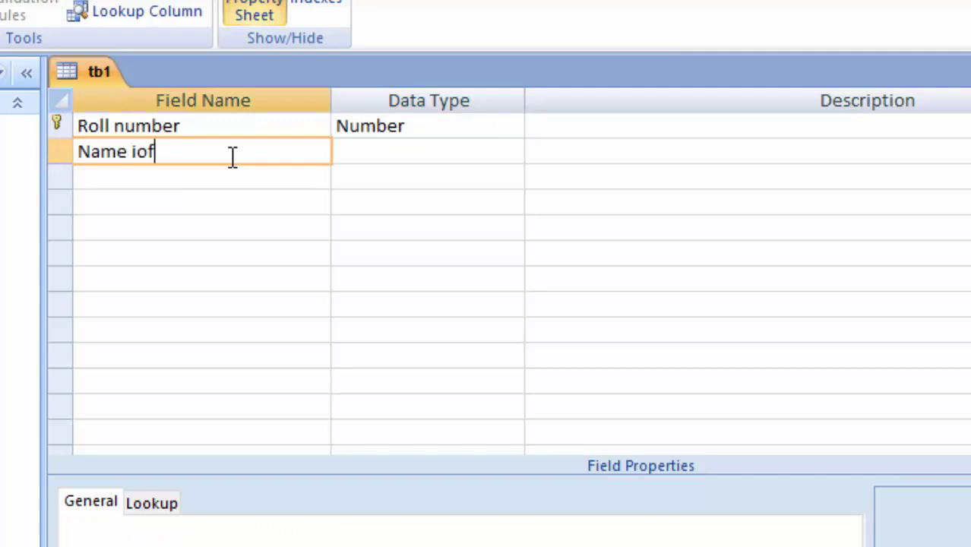
key(BackSpace)
key(BackSpace)
key(BackSpace)
text(of )
text(Studen)
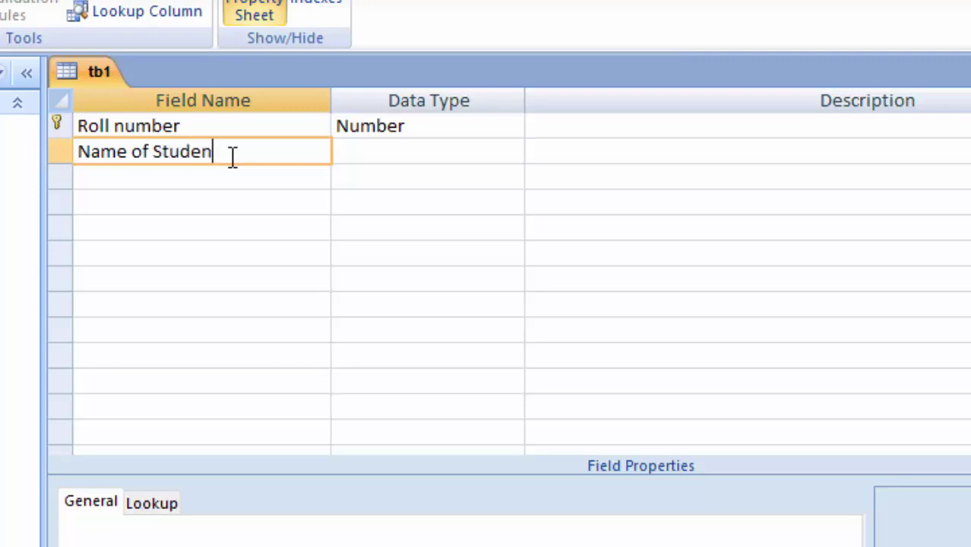
text(t)
key(Tab)
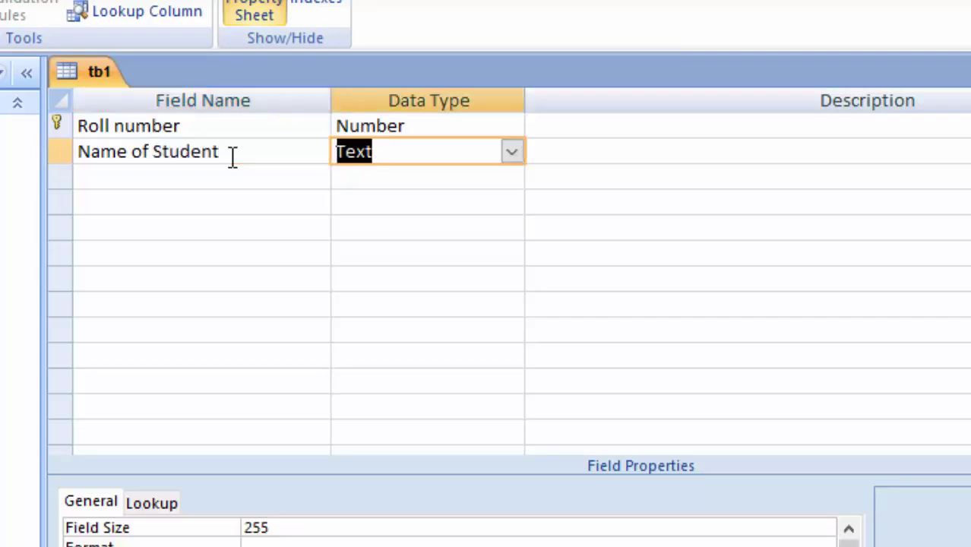
click(189, 172)
text(A)
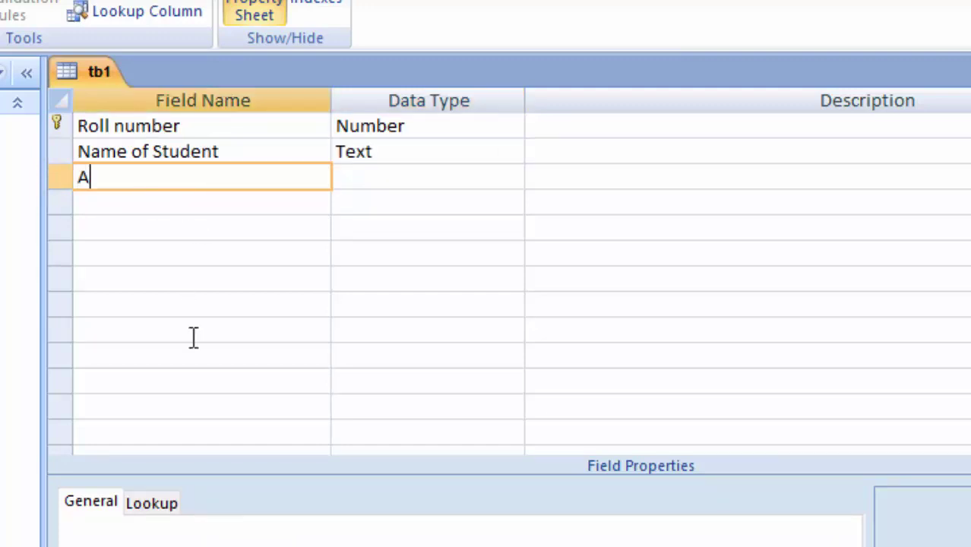
text(dmissio)
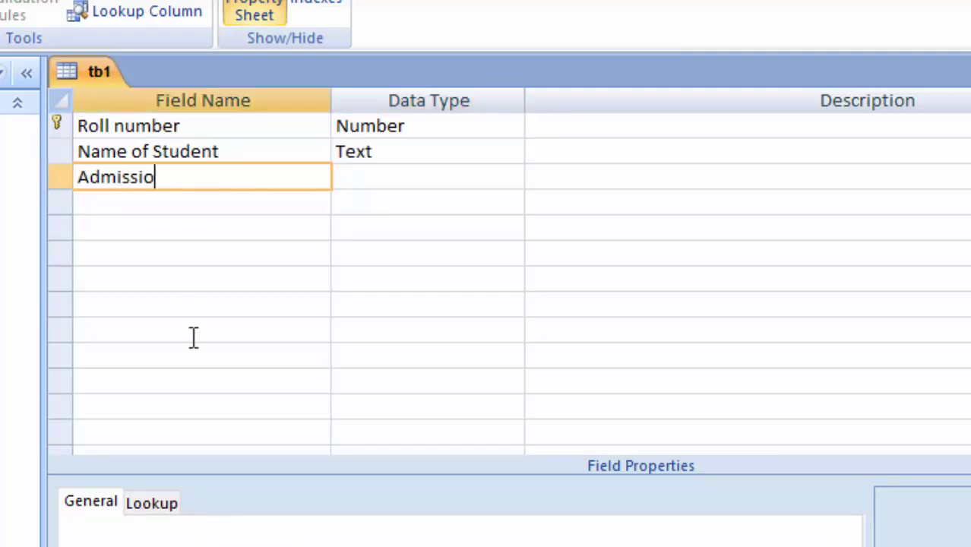
text(n dat)
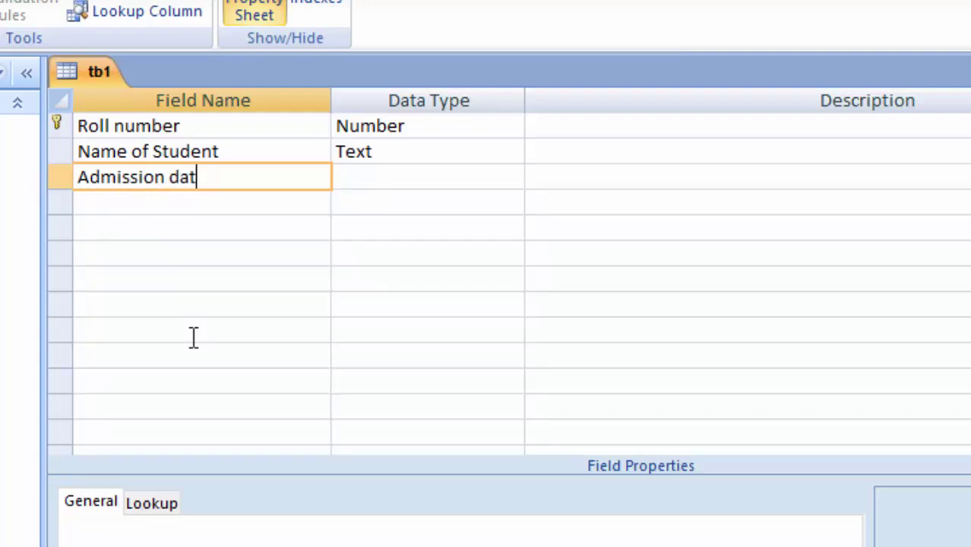
text(e)
click(424, 174)
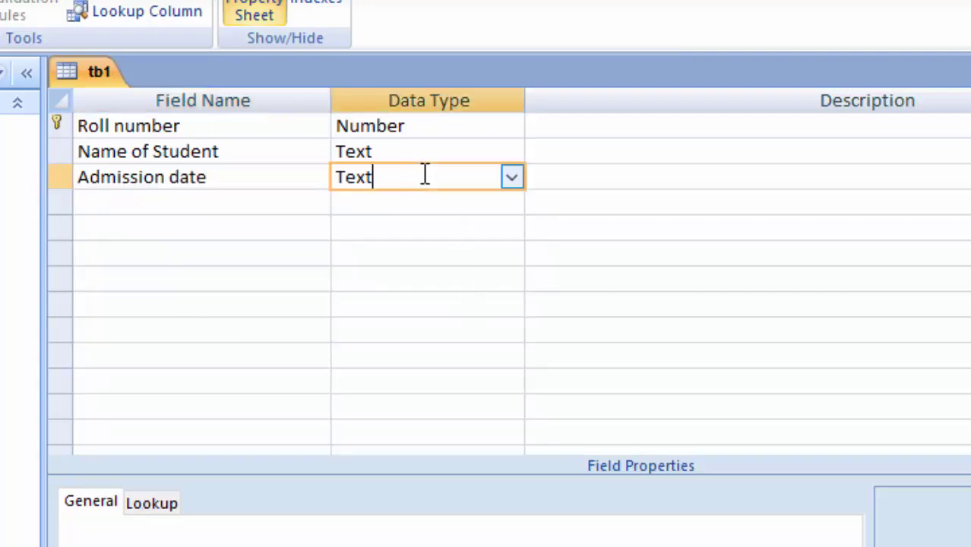
click(511, 177)
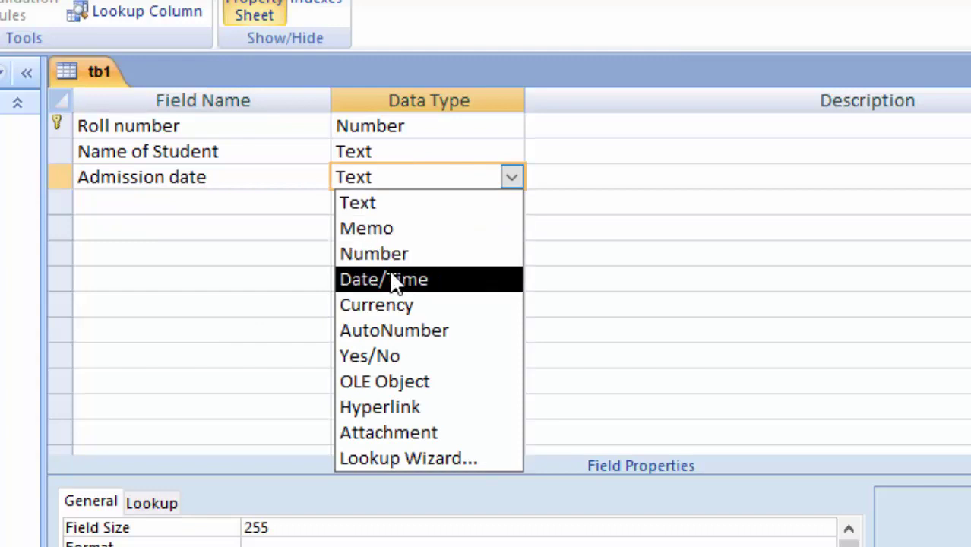
click(419, 281)
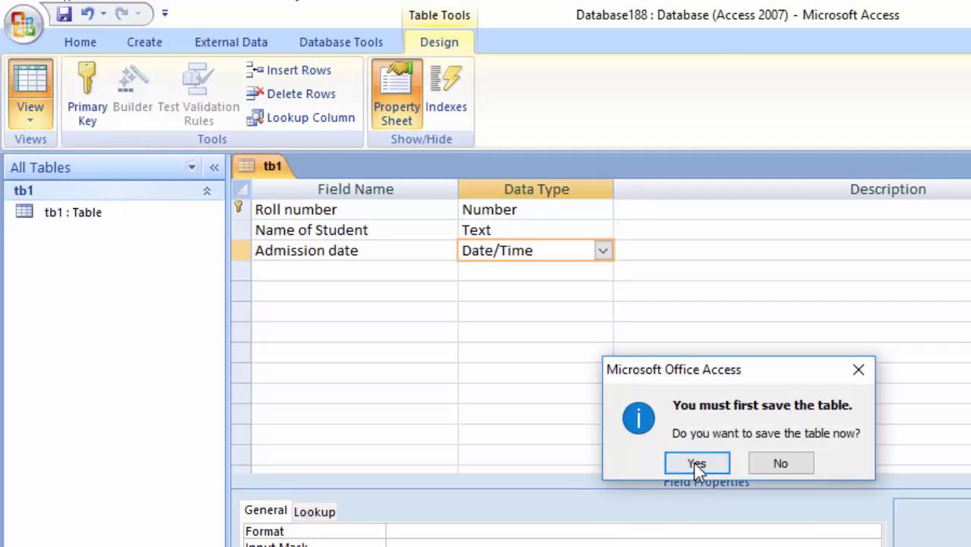
Save tb1 in Datasheet View and create a new empty table.
click(695, 464)
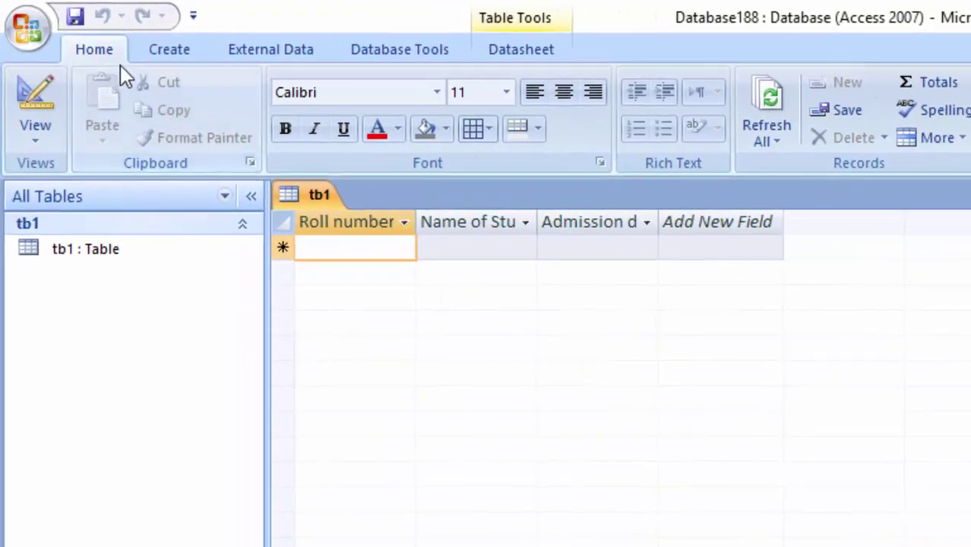
click(159, 48)
click(22, 96)
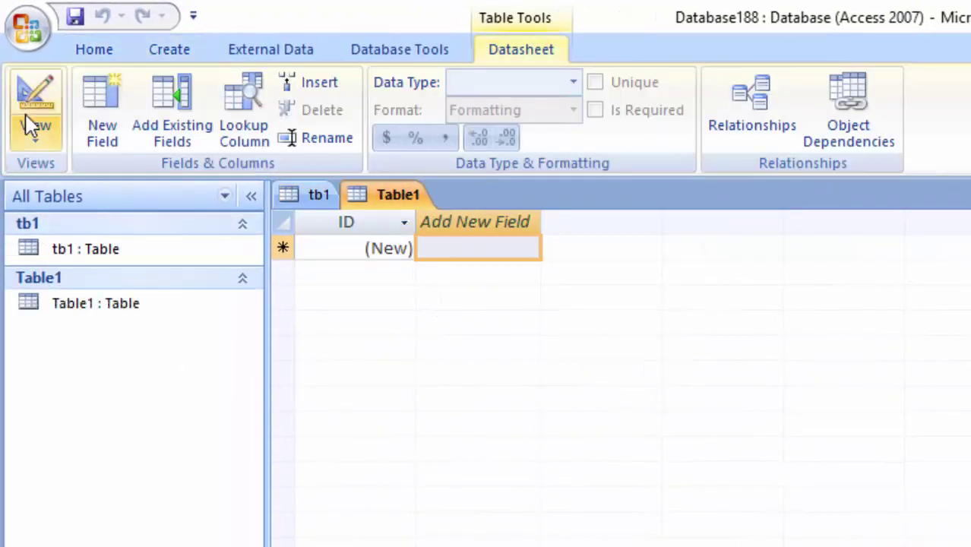
Switch the new table to Design View and save it as tb2.
click(23, 139)
click(84, 246)
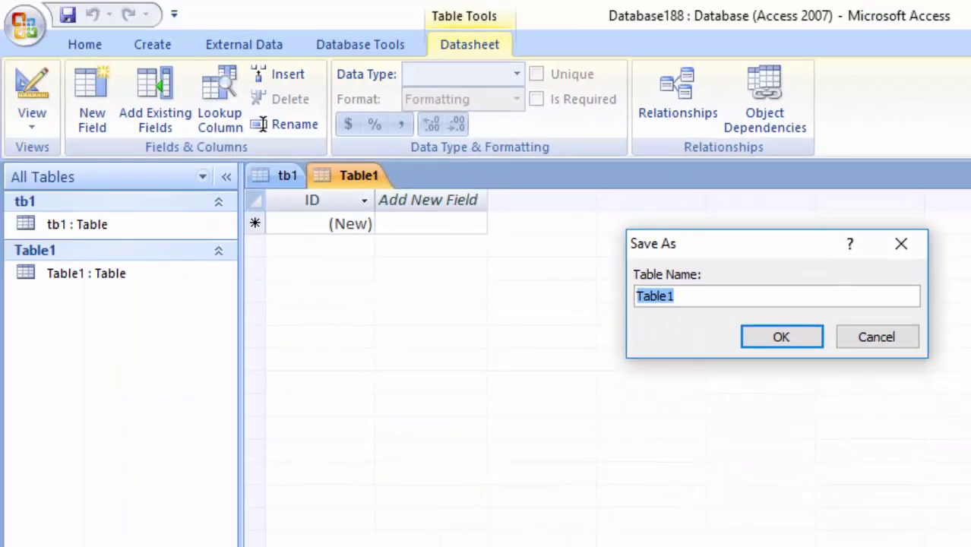
key(BackSpace)
text(t)
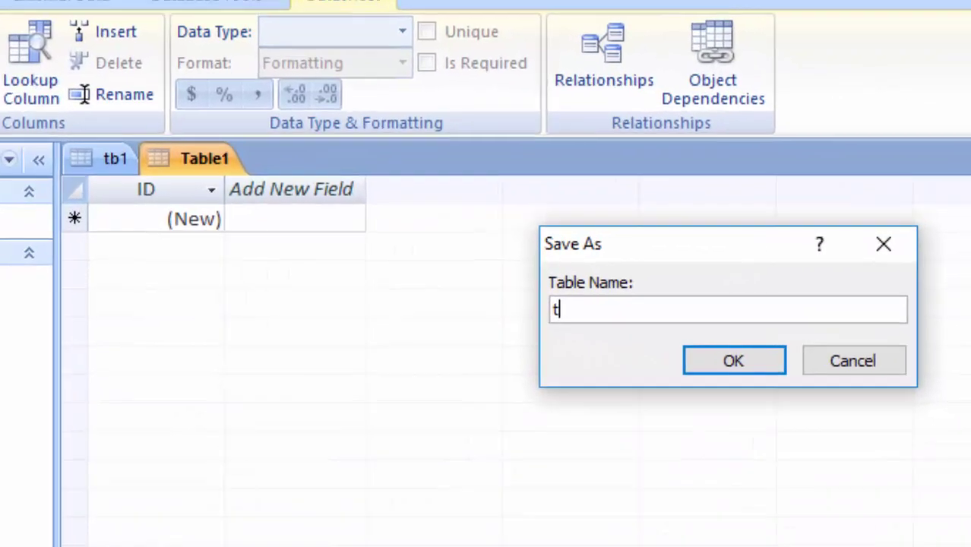
text(2)
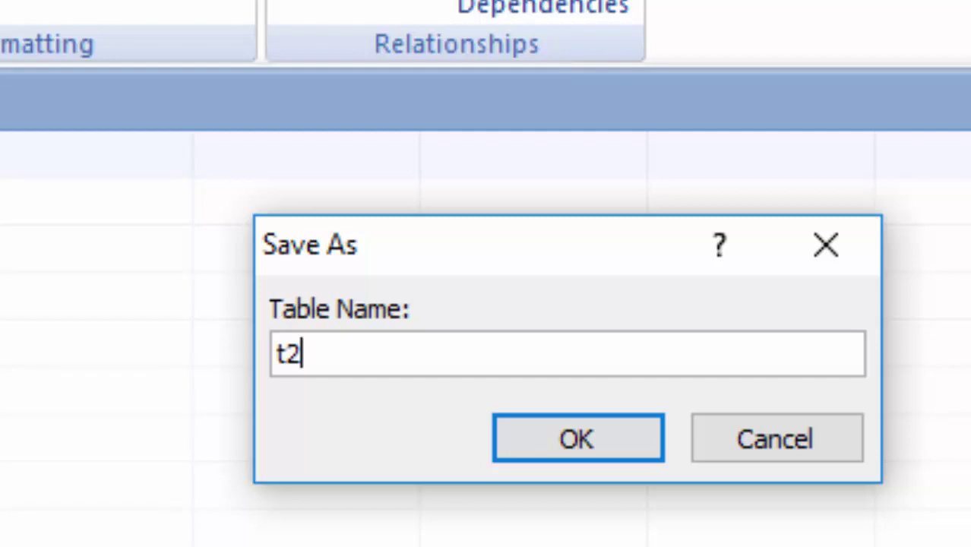
key(BackSpace)
text(b2)
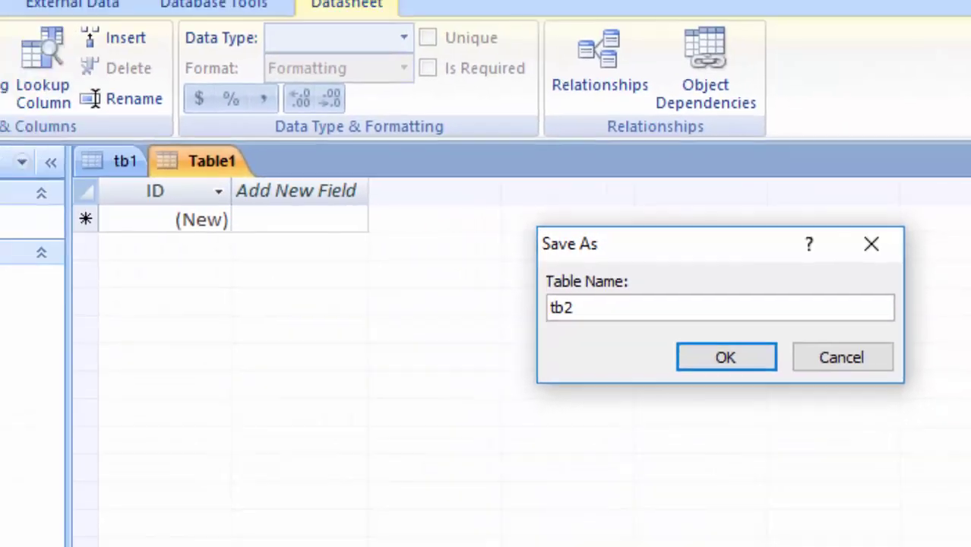
key(Return)
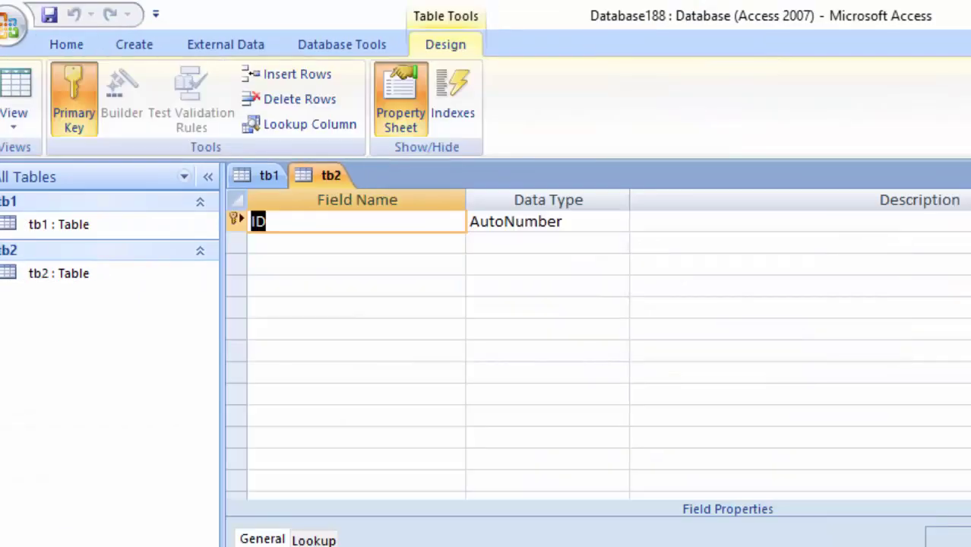
Rename ID to Registration id and add Roll number, both as Number fields.
key(BackSpace)
text(Regis)
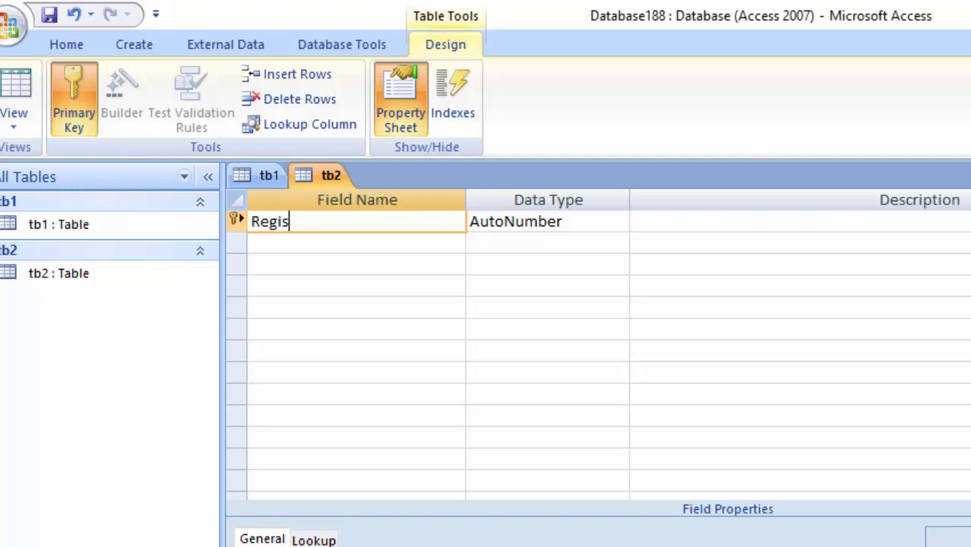
text(trati)
text(on id)
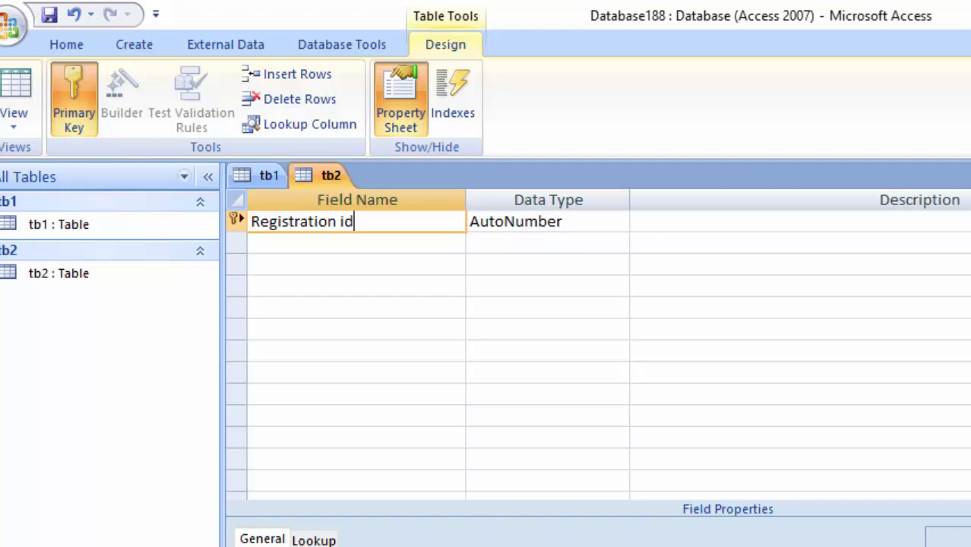
key(Tab)
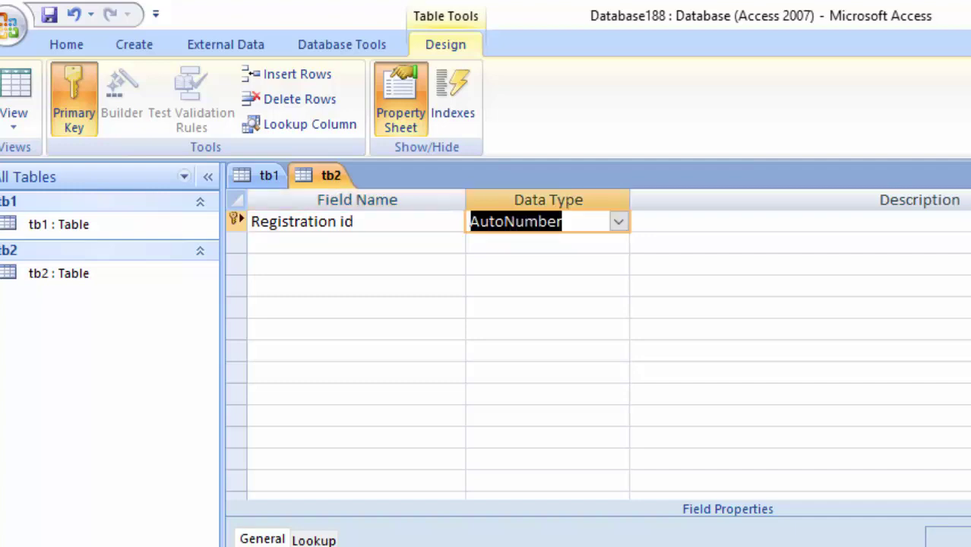
click(618, 221)
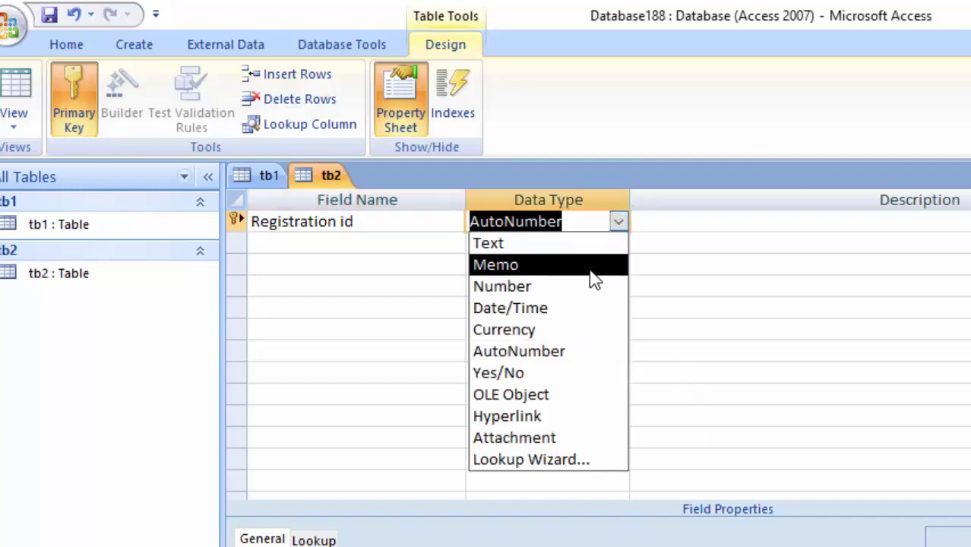
click(585, 287)
click(394, 244)
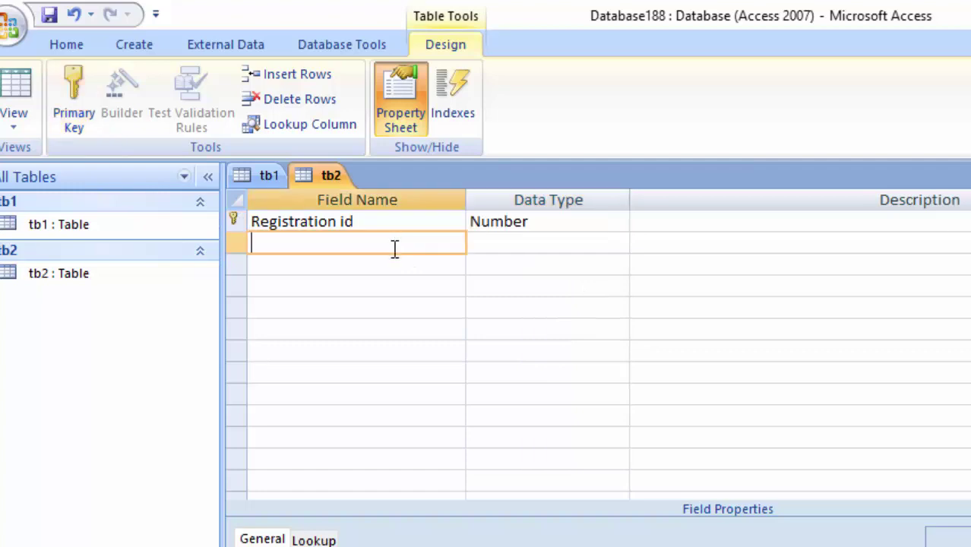
text(Rollnu)
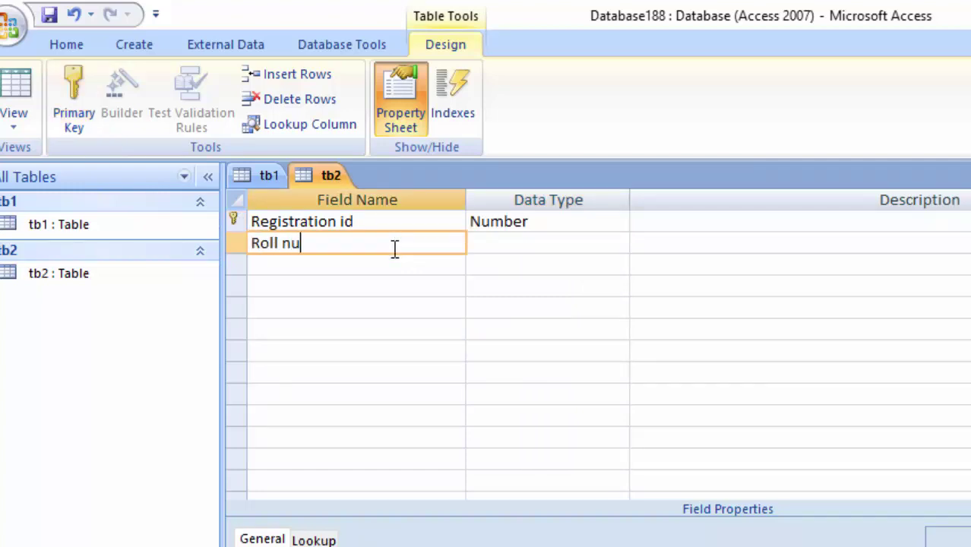
text(mber)
key(Tab)
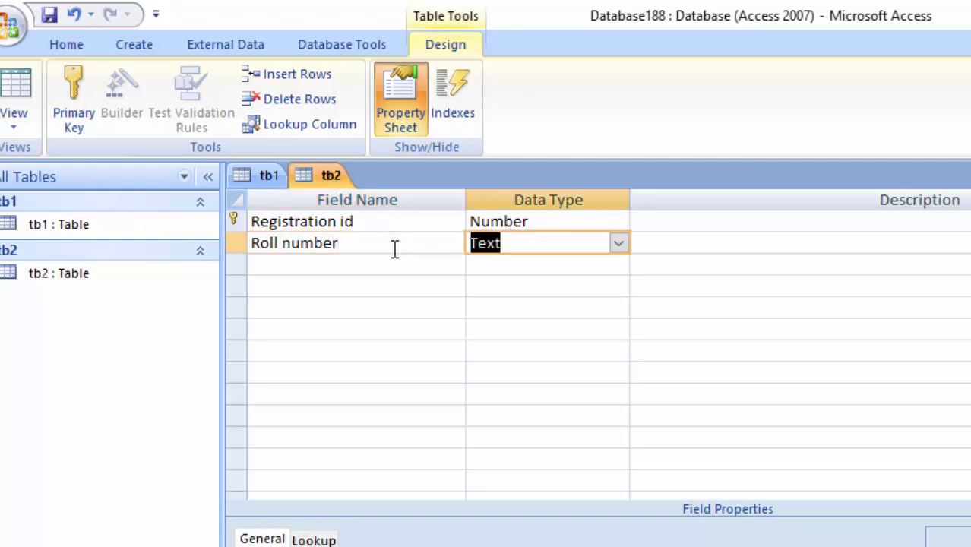
click(618, 244)
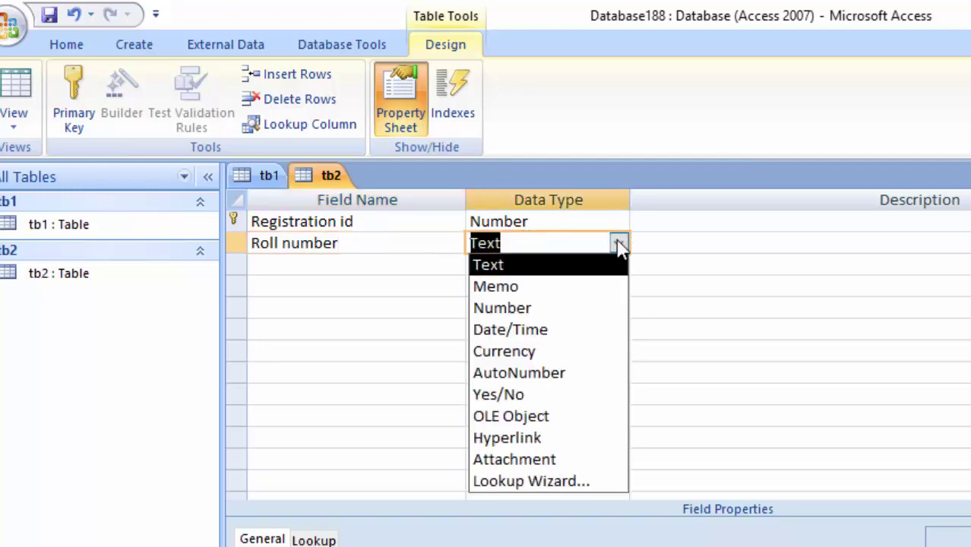
click(574, 310)
Add Admission fees as Currency, save tb2 in Datasheet View, and widen that column.
click(355, 268)
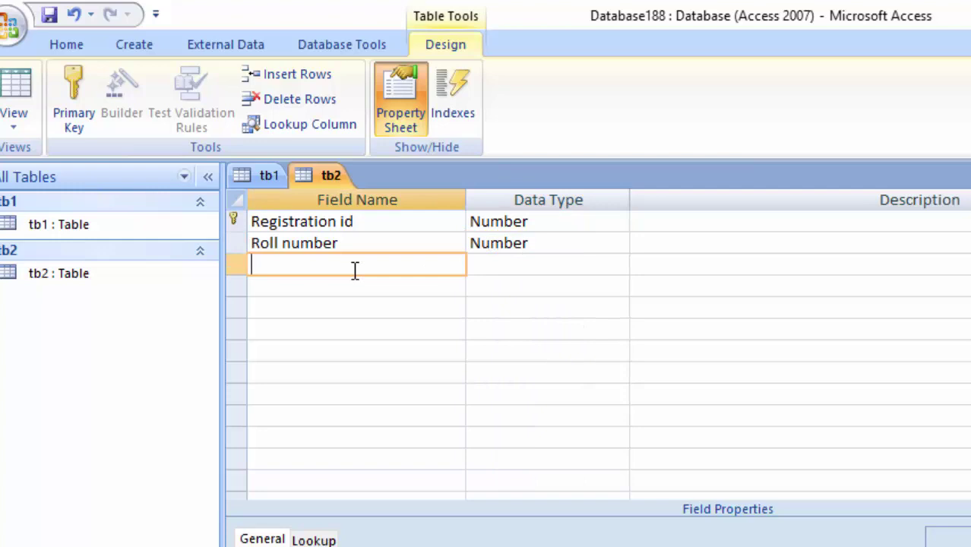
text(Admiss)
text(ion)
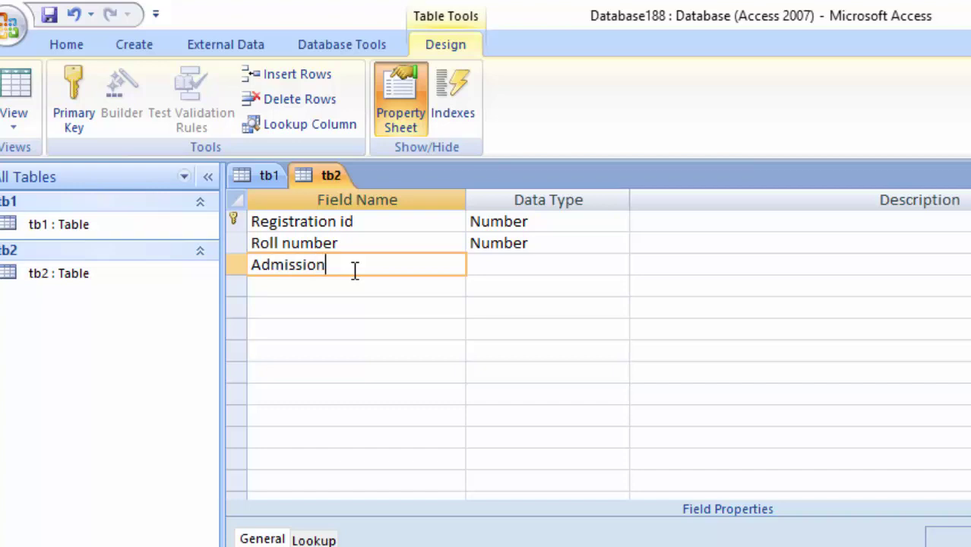
text( fees)
click(523, 265)
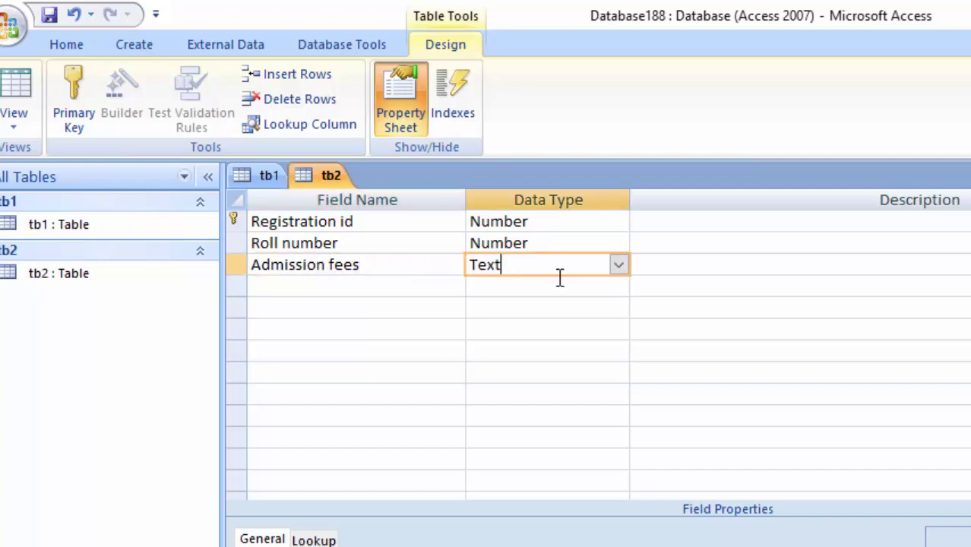
click(618, 266)
click(548, 374)
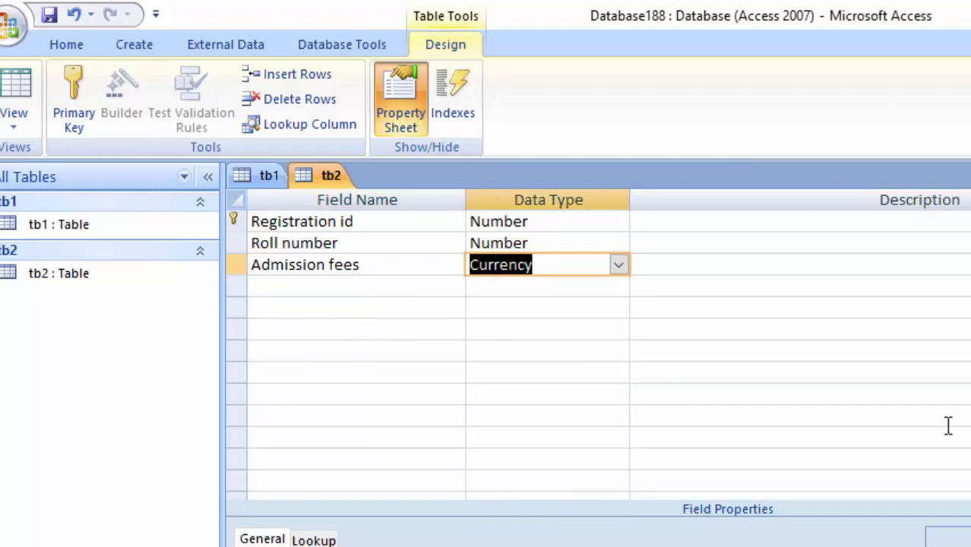
click(15, 84)
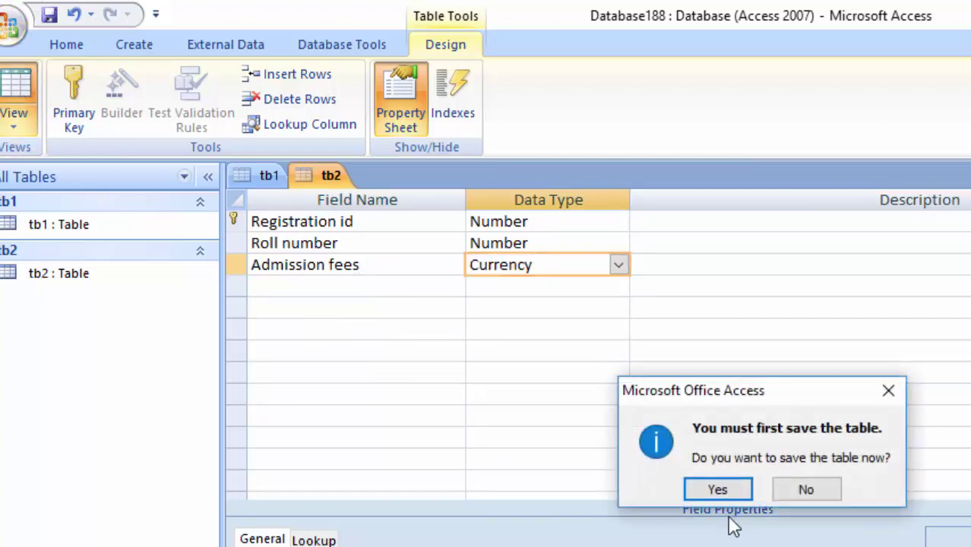
click(741, 489)
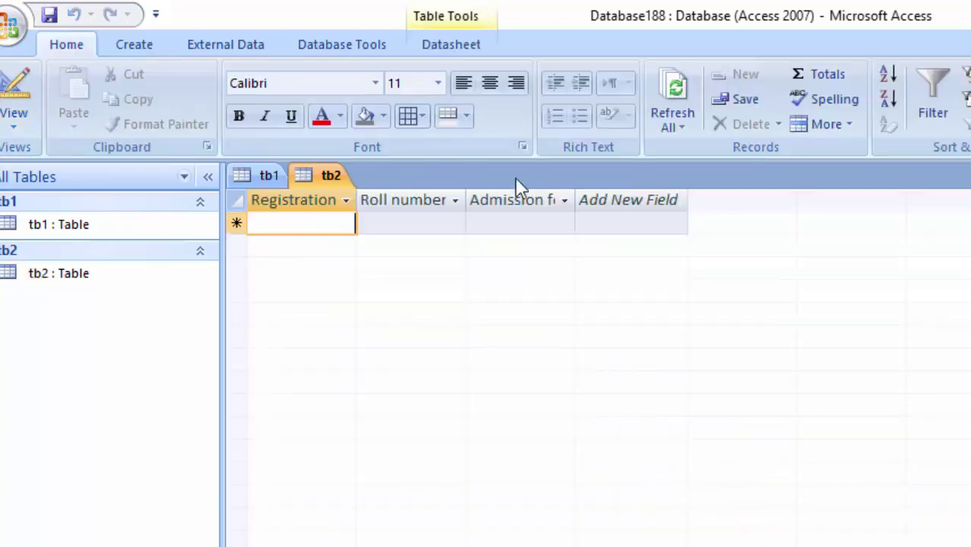
double_click(574, 200)
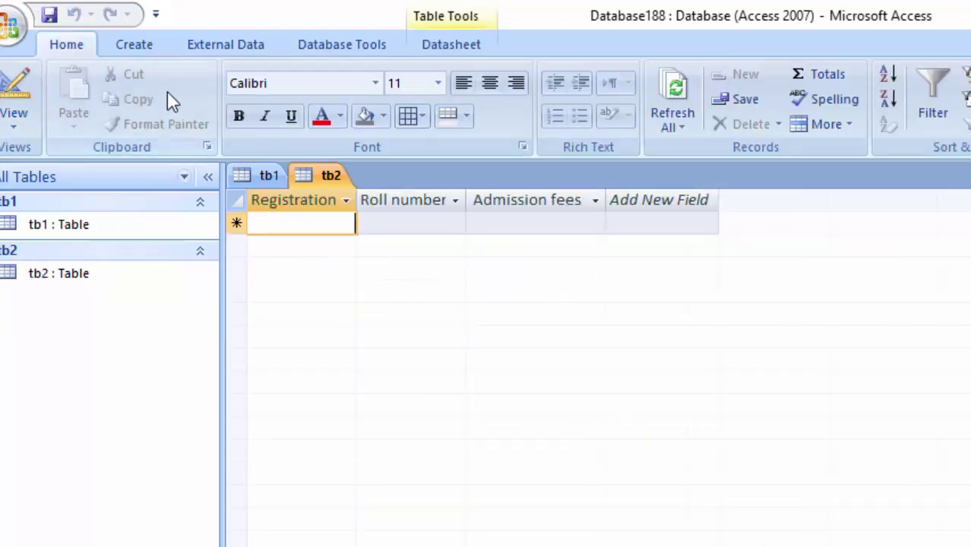
Create a new table and save it as tb3 in Design View.
click(137, 47)
click(6, 89)
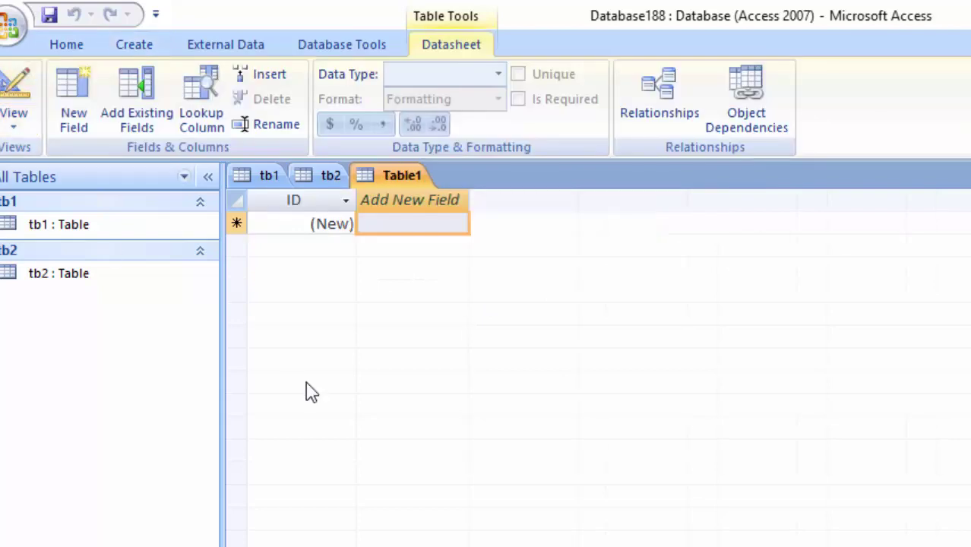
click(12, 122)
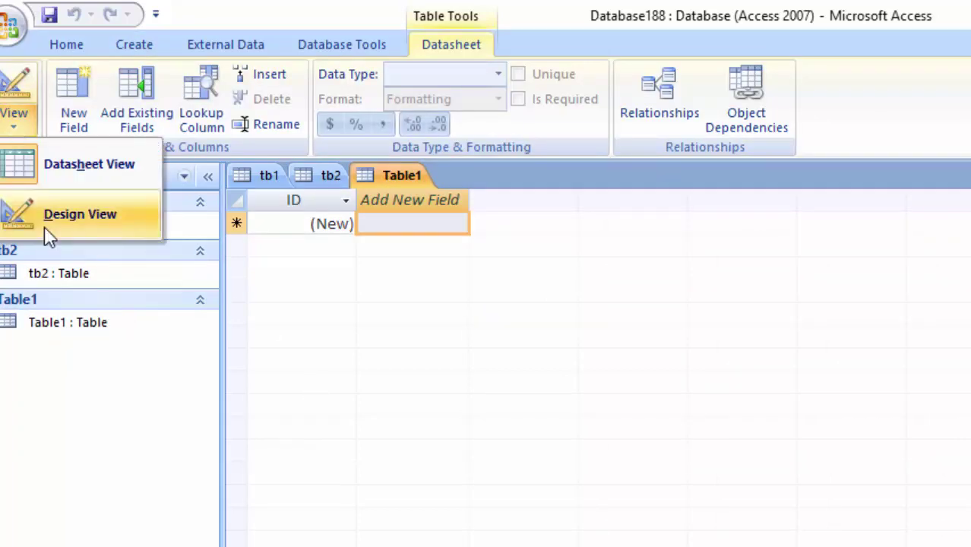
click(44, 222)
key(BackSpace)
text(tb3)
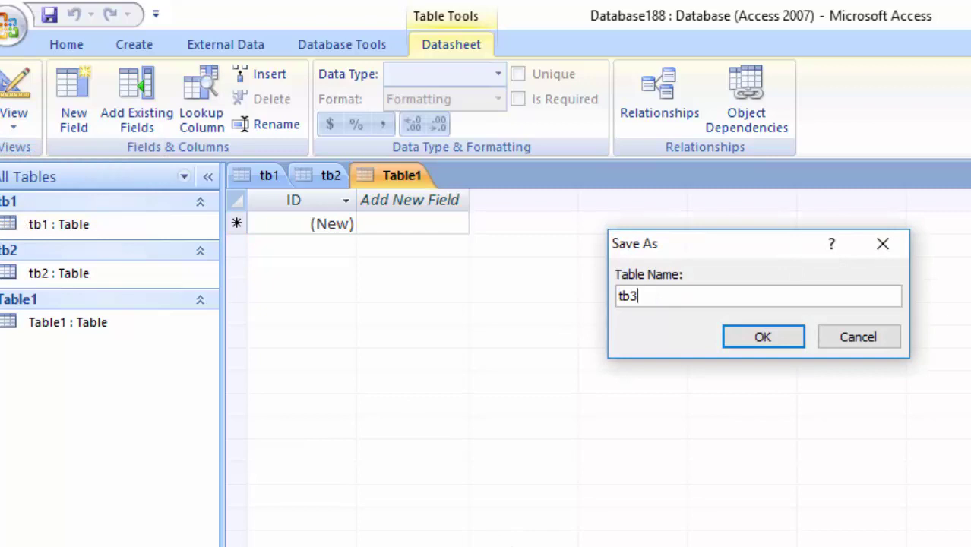
key(Return)
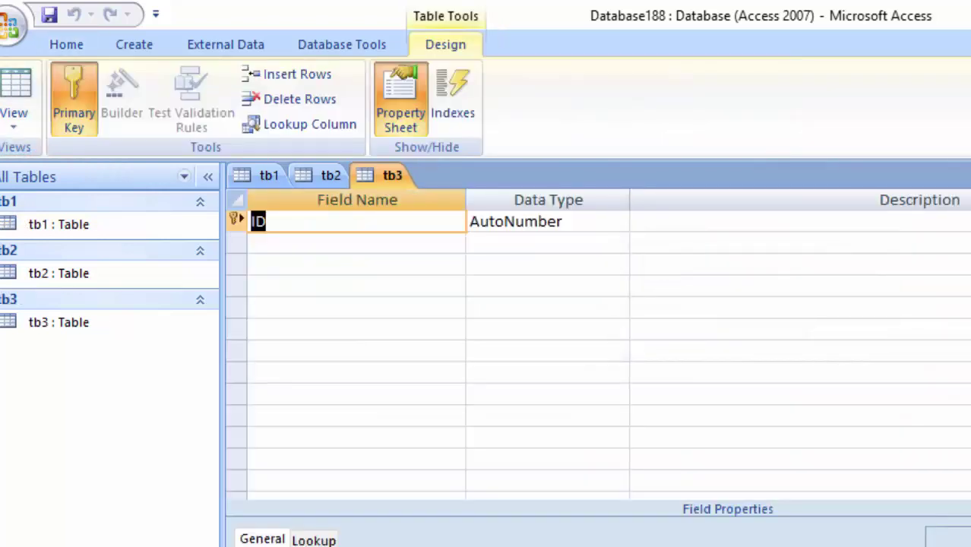
Rename ID to Scholar id as a Number field and add a Registration id field.
key(BackSpace)
text(hol)
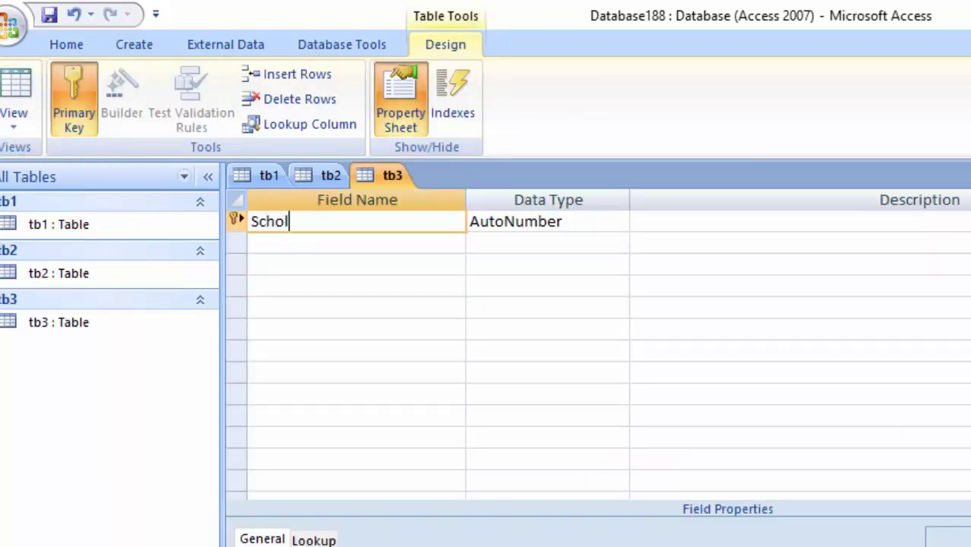
text(ar id)
click(573, 220)
click(619, 221)
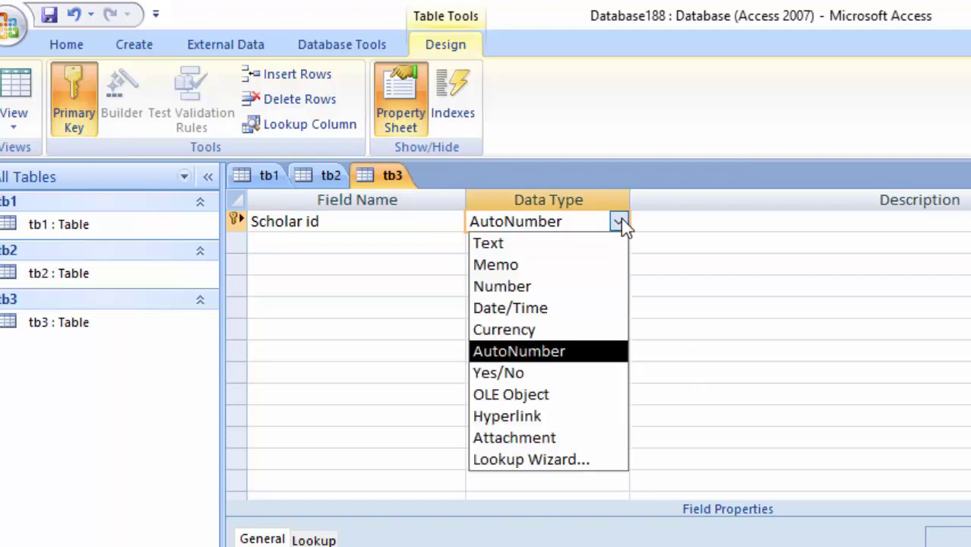
click(577, 286)
click(328, 240)
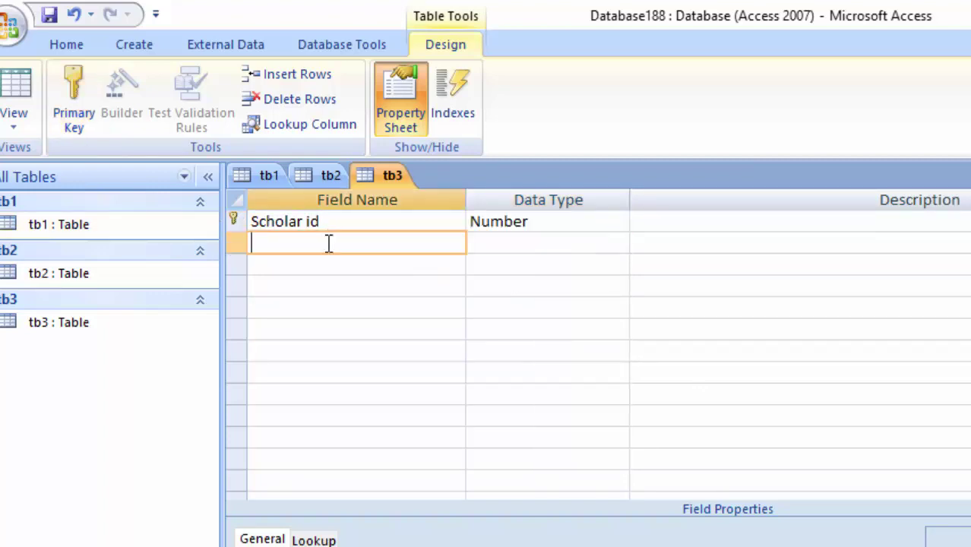
text(Regis)
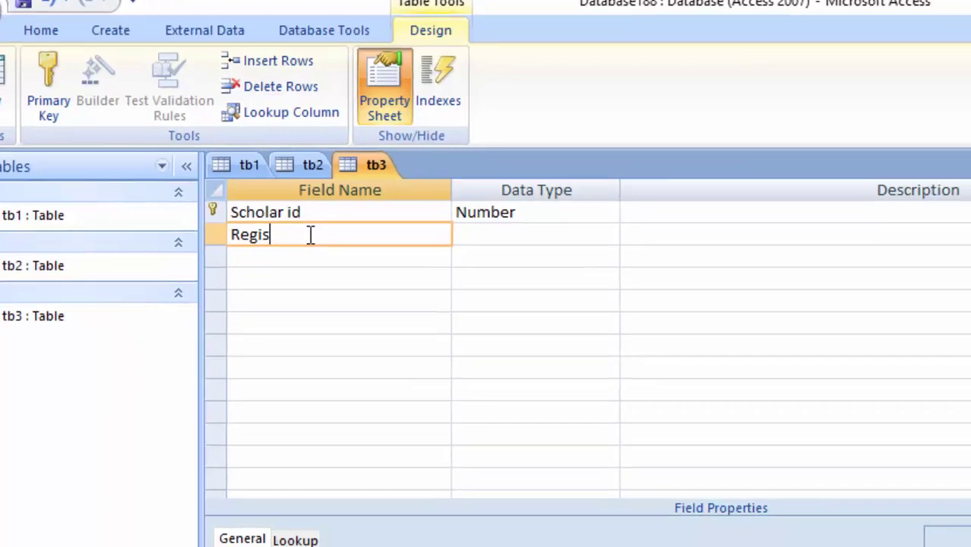
text(tr)
text(ation)
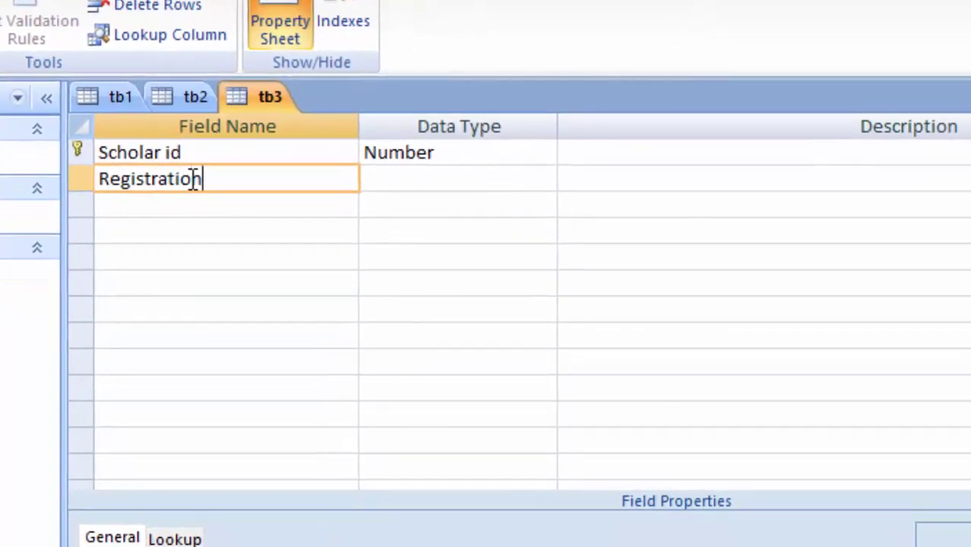
text( id)
key(Tab)
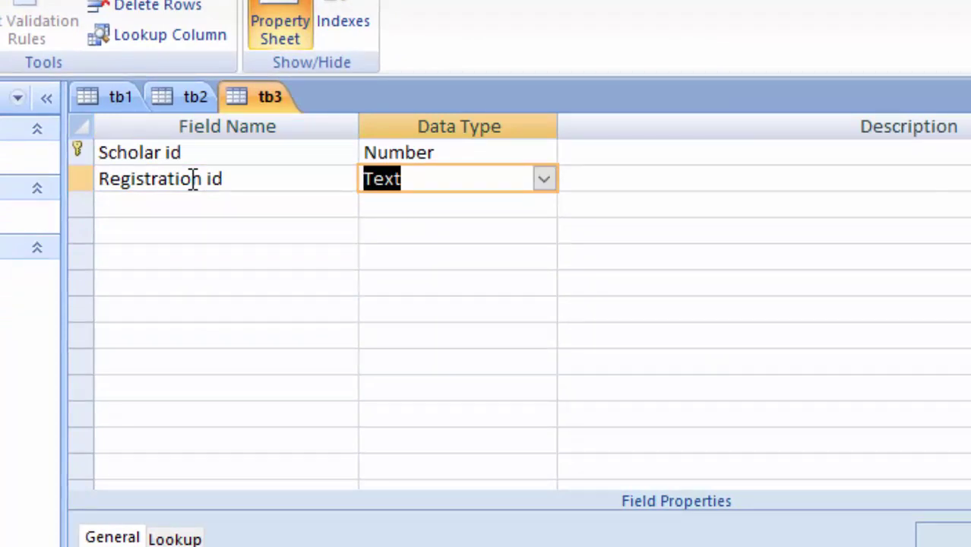
Open tb2 in Design View, then open tb3, saving tb2's design changes.
double_click(31, 216)
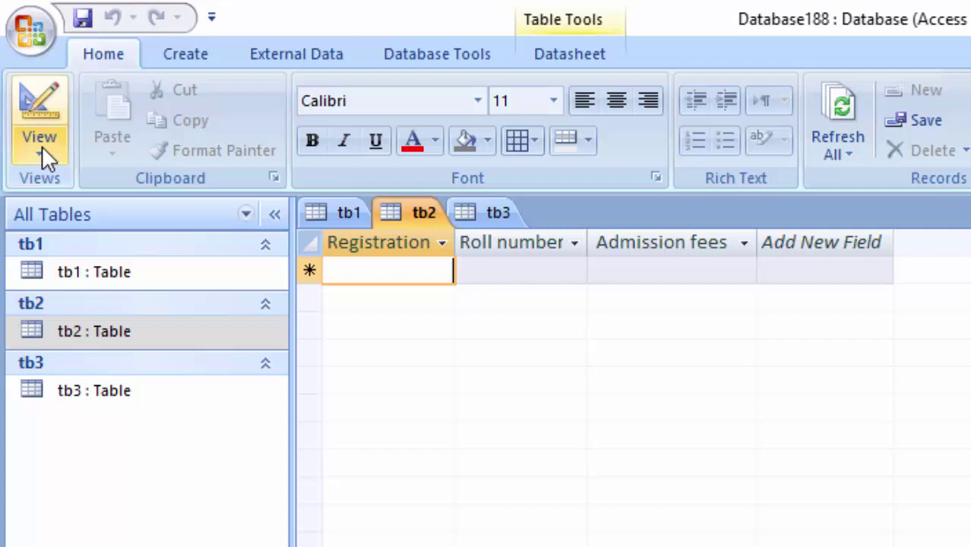
click(40, 148)
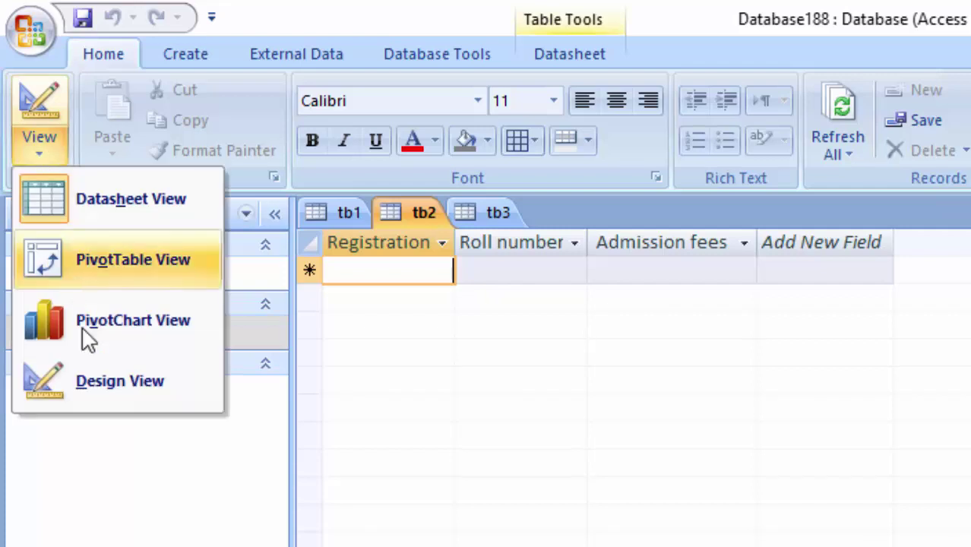
click(89, 382)
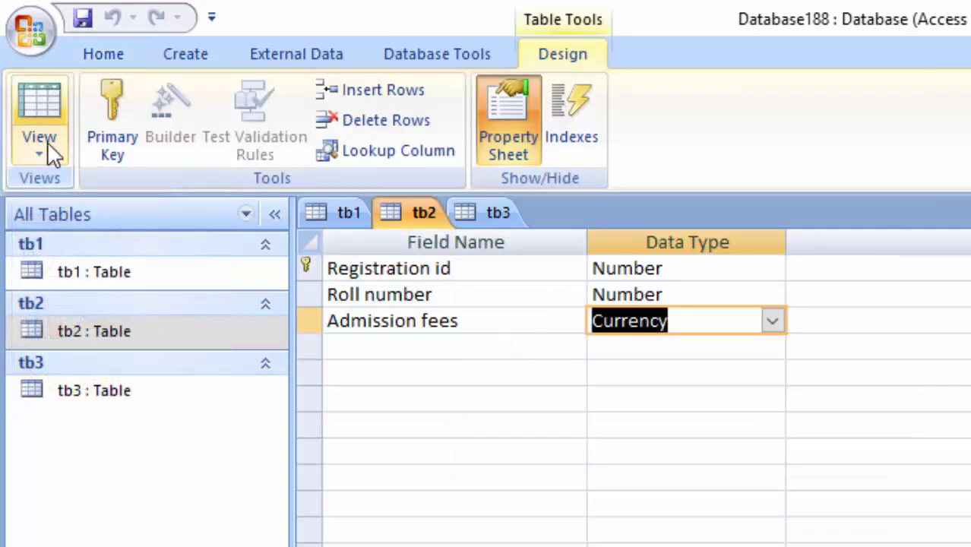
double_click(114, 395)
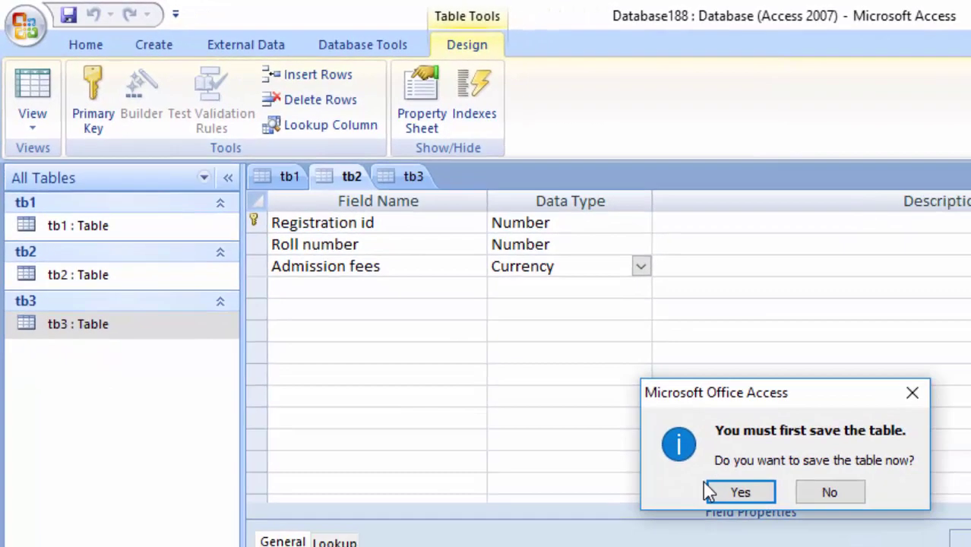
click(714, 494)
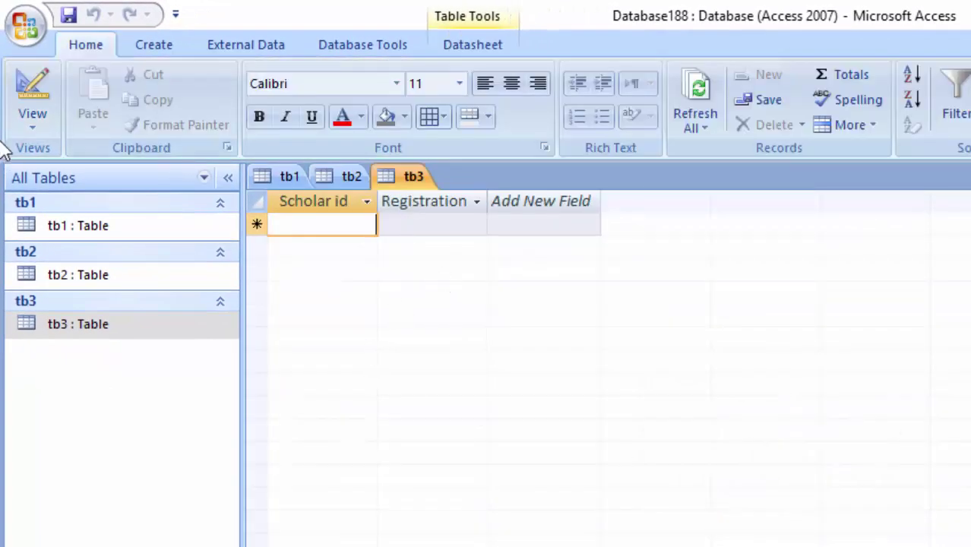
In tb3's design, make Registration id a Number field and add Roll number as Number.
click(32, 117)
click(91, 318)
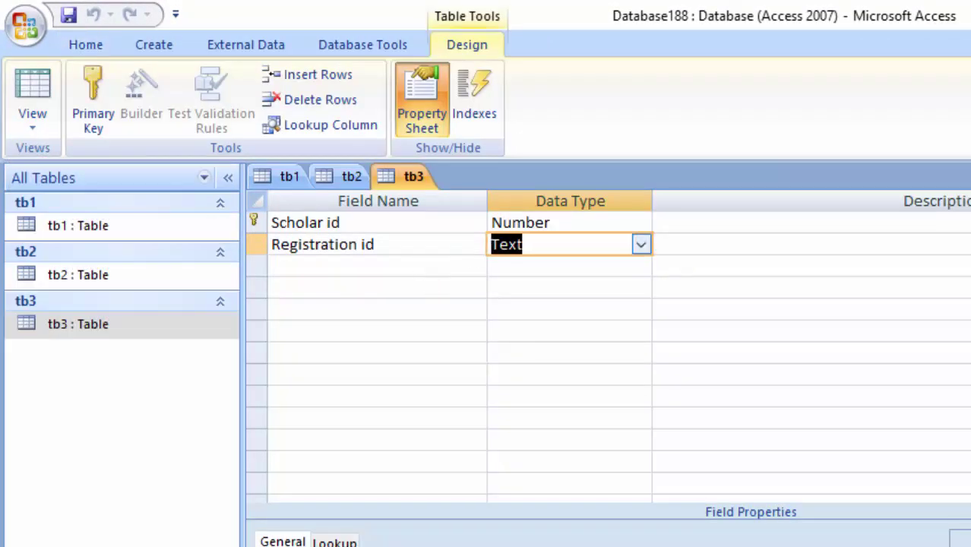
click(640, 244)
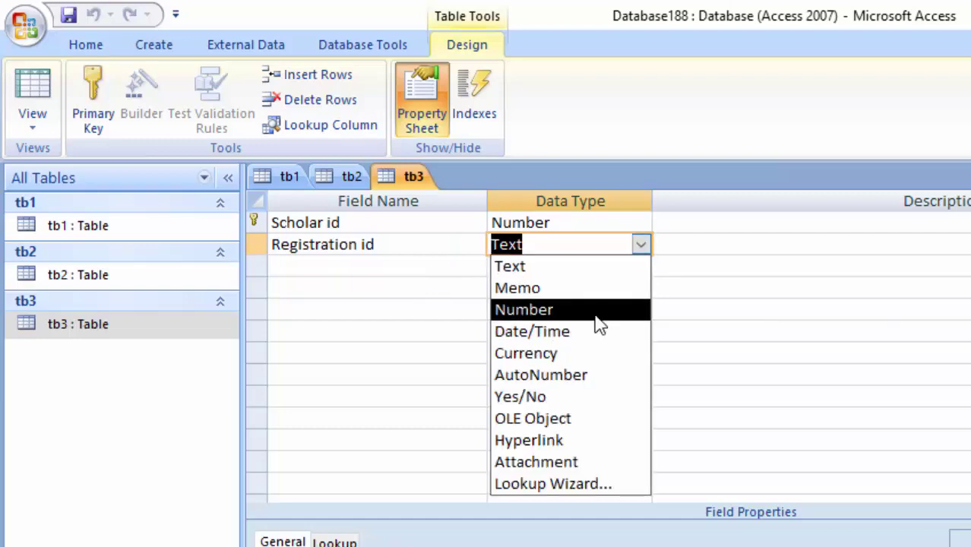
click(604, 309)
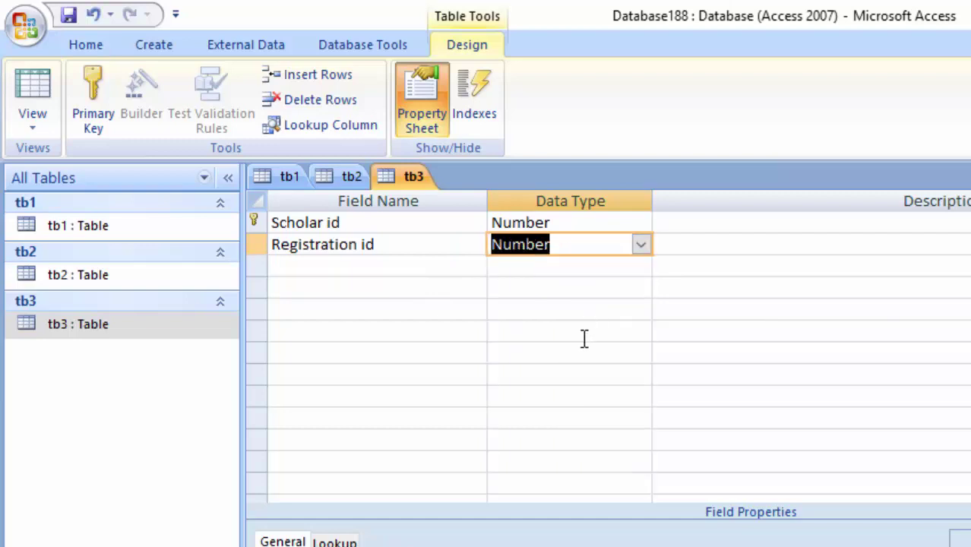
click(380, 259)
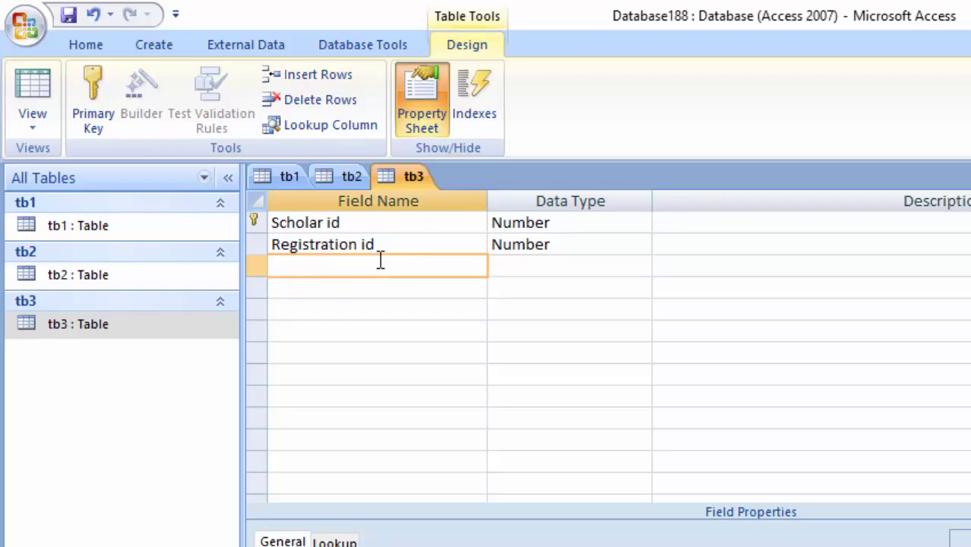
text(Roll nu)
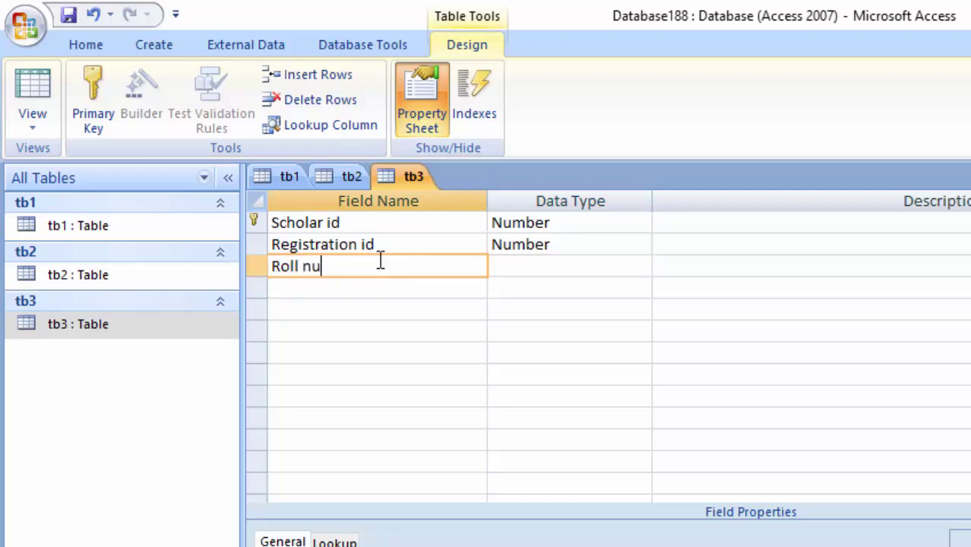
text(mber)
key(Tab)
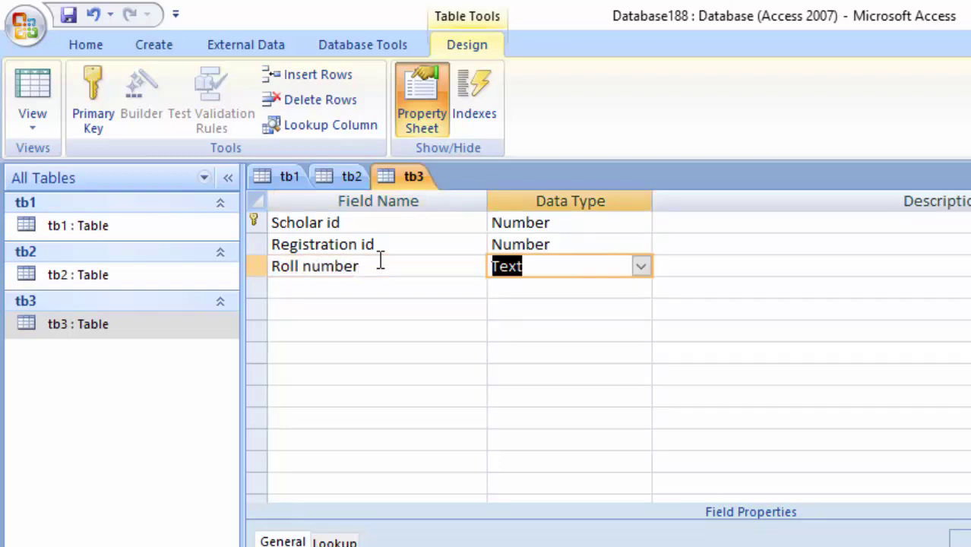
click(643, 270)
click(608, 332)
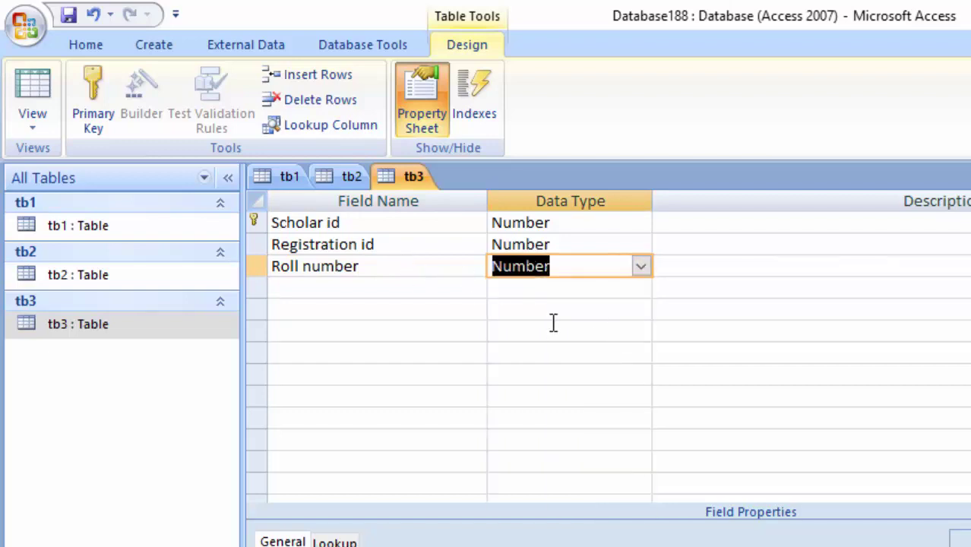
Add a City text field, then save tb3 and switch to Datasheet View.
click(303, 293)
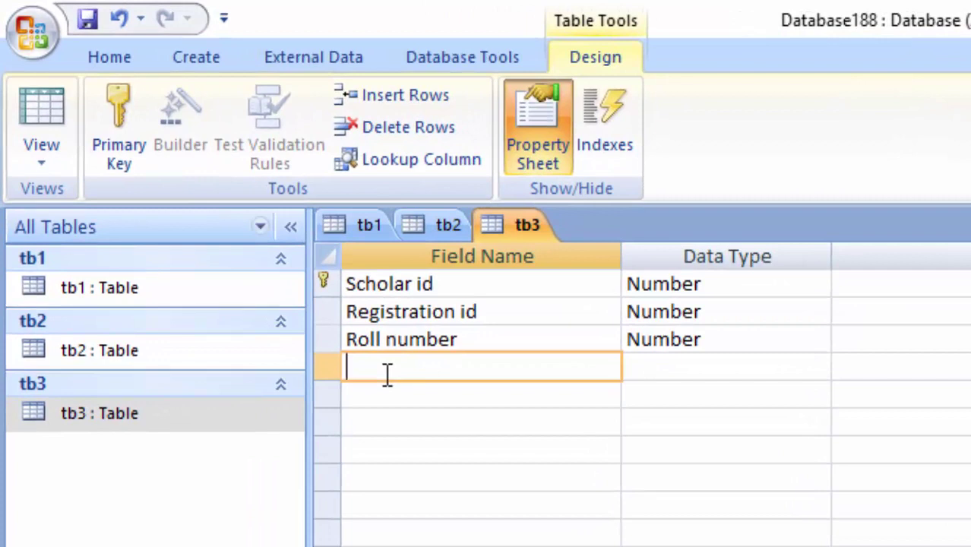
text(City)
key(Tab)
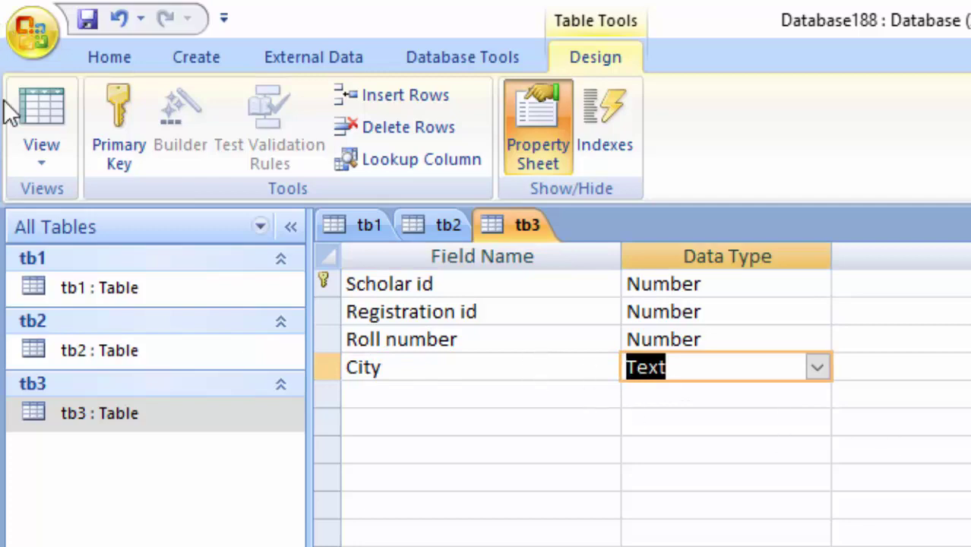
click(36, 110)
click(711, 485)
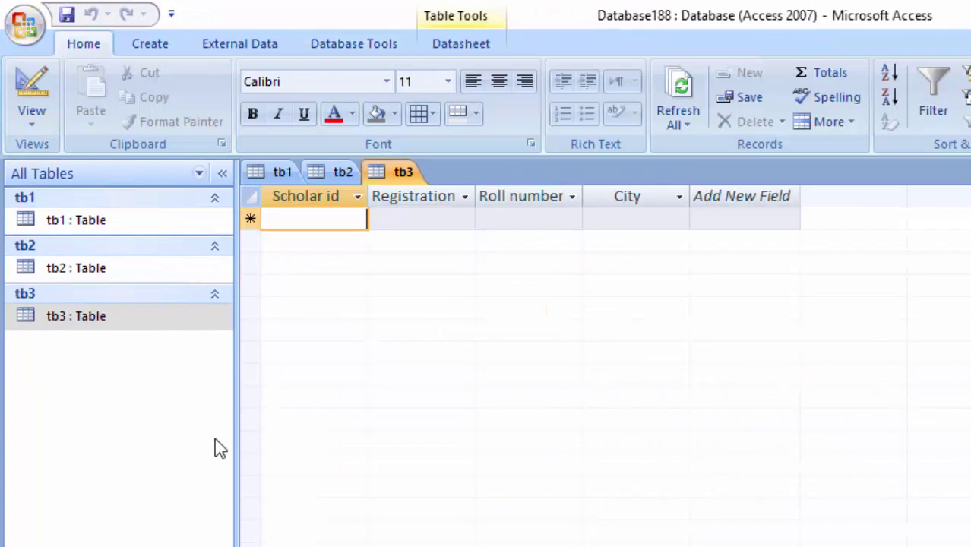
click(152, 44)
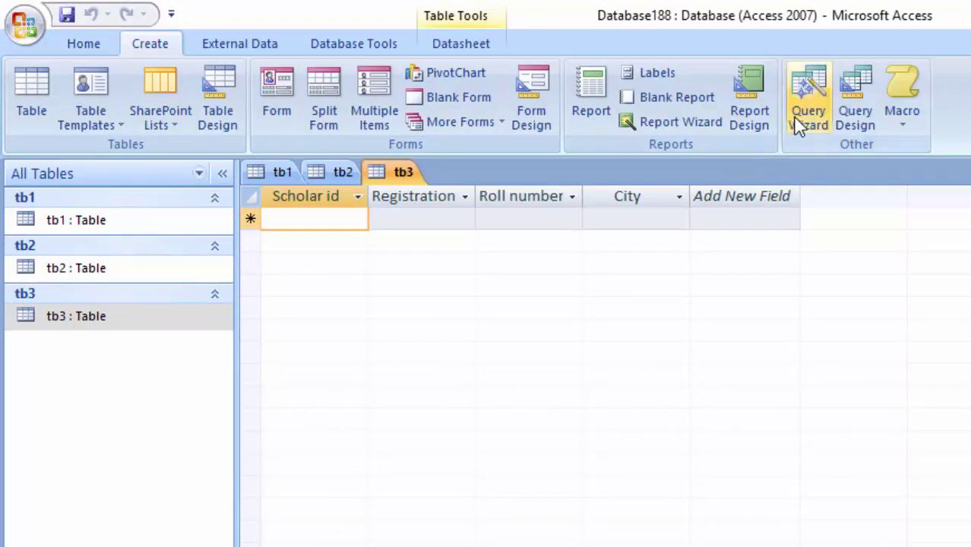
Start the Simple Query Wizard and add all of tb1's fields.
click(796, 120)
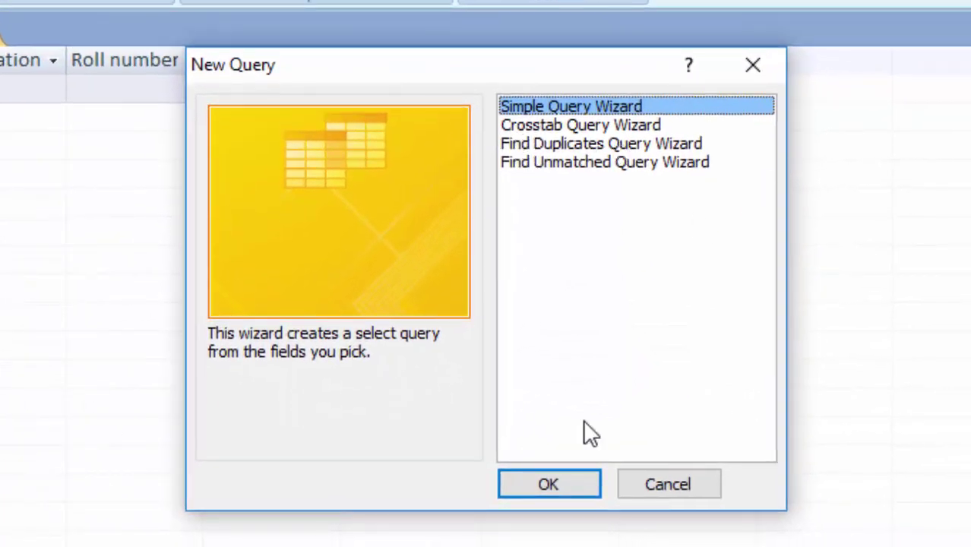
click(548, 483)
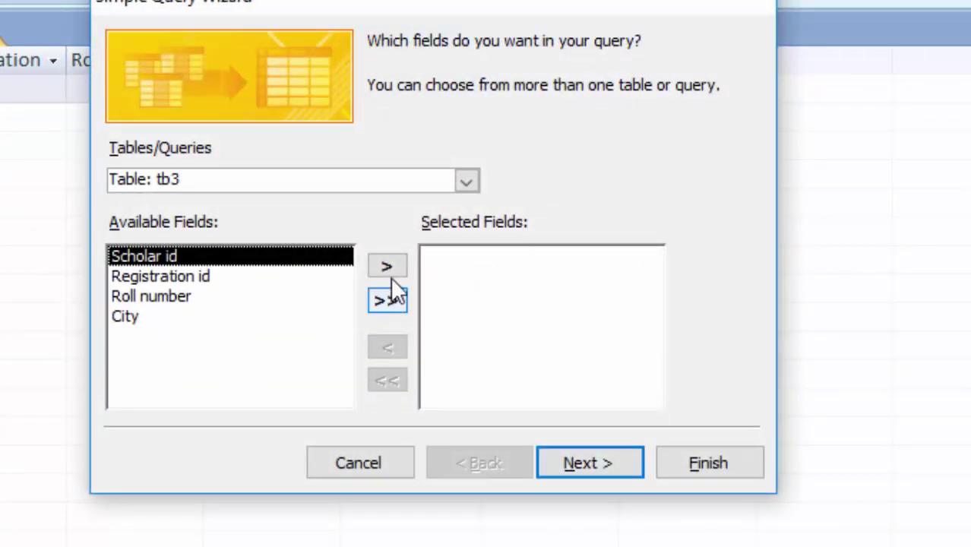
click(465, 181)
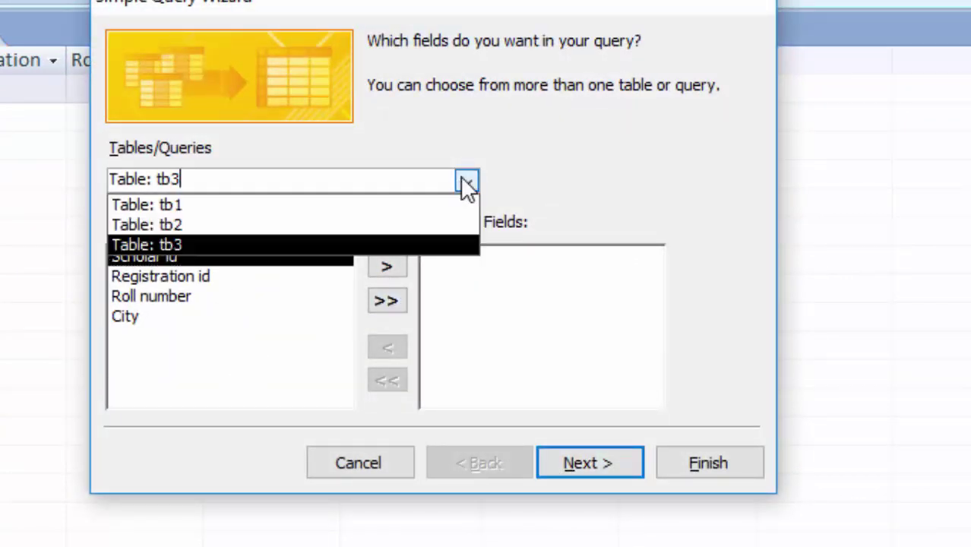
click(304, 206)
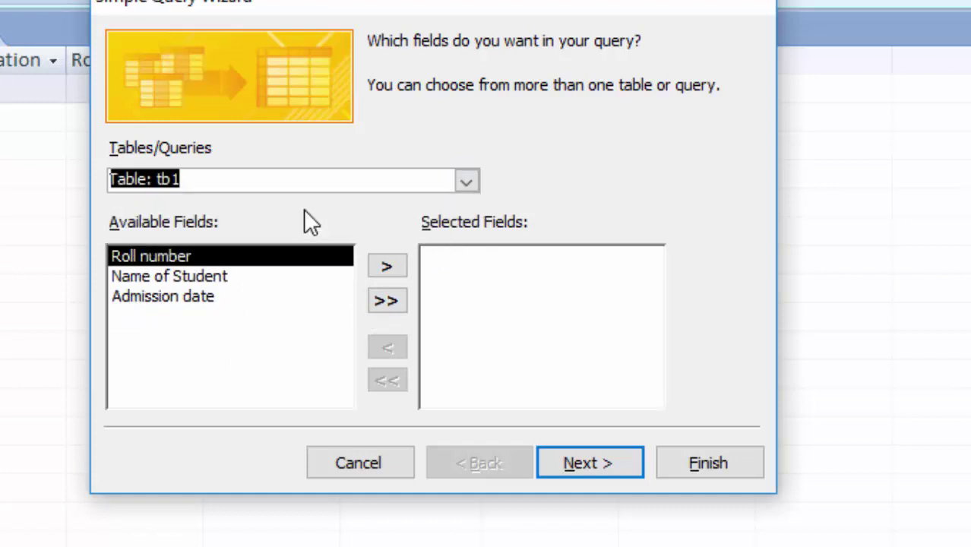
click(385, 301)
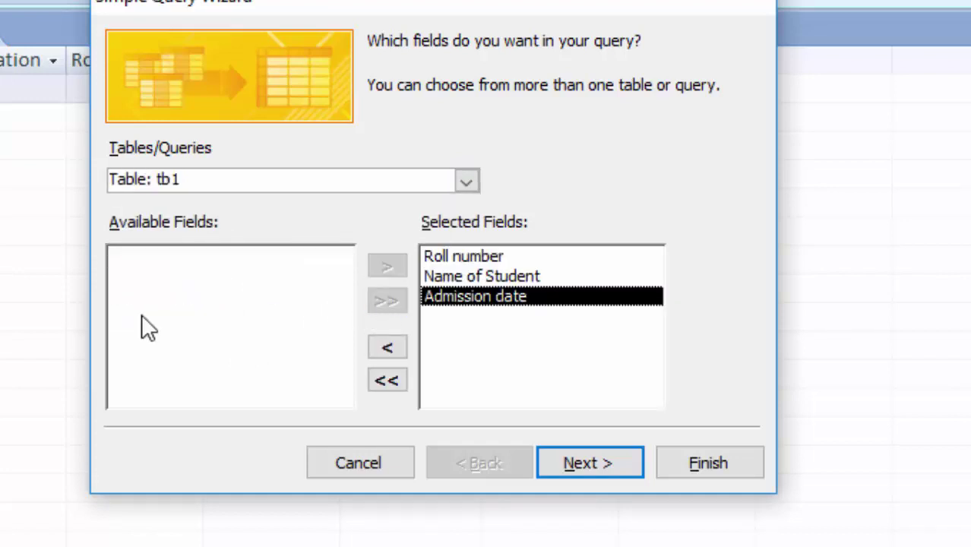
Add Admission fees from tb2 and City from tb3, then move to the next wizard step.
click(470, 183)
click(319, 226)
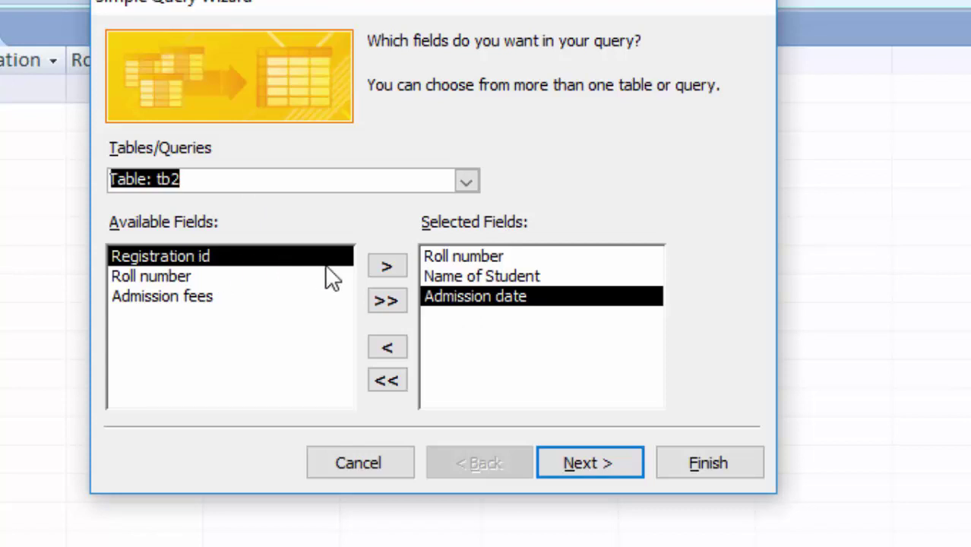
click(212, 302)
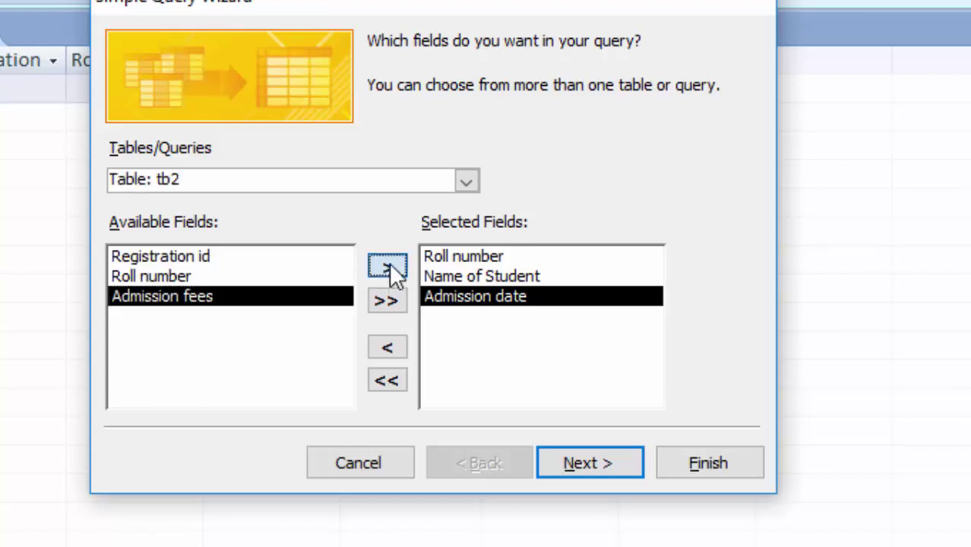
click(389, 264)
click(477, 186)
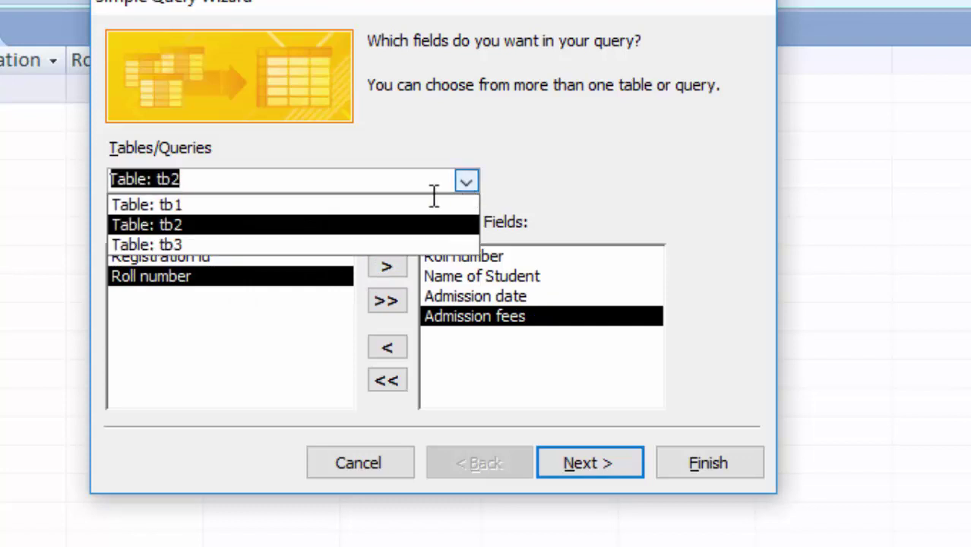
click(366, 240)
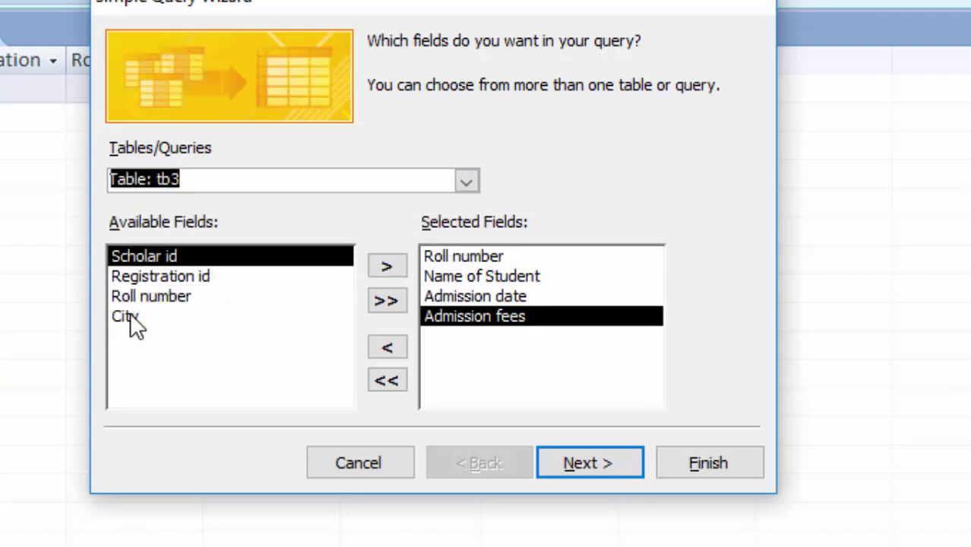
click(130, 318)
click(385, 264)
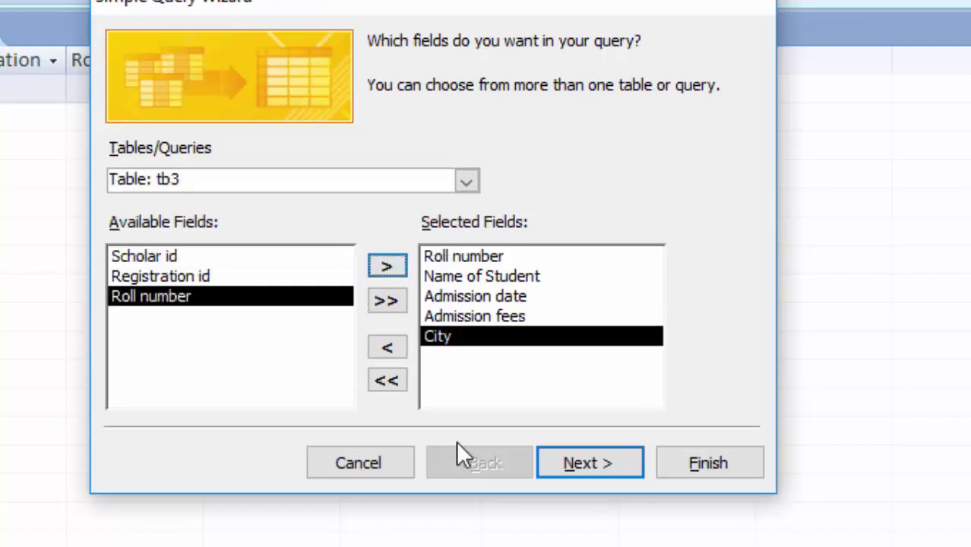
click(564, 461)
Add tb1, tb2 and tb3 to the Relationships window and drag tb2's Roll number onto tb1.
click(373, 411)
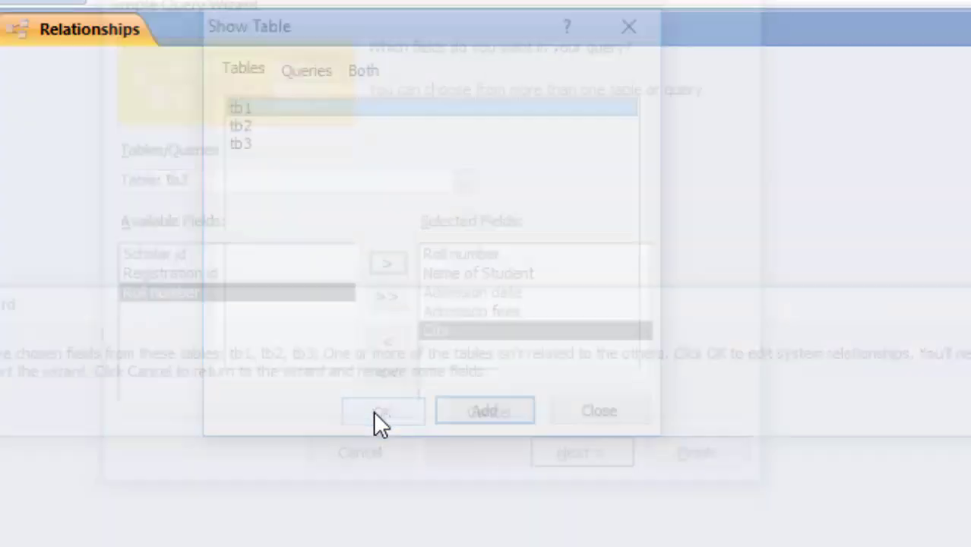
click(467, 413)
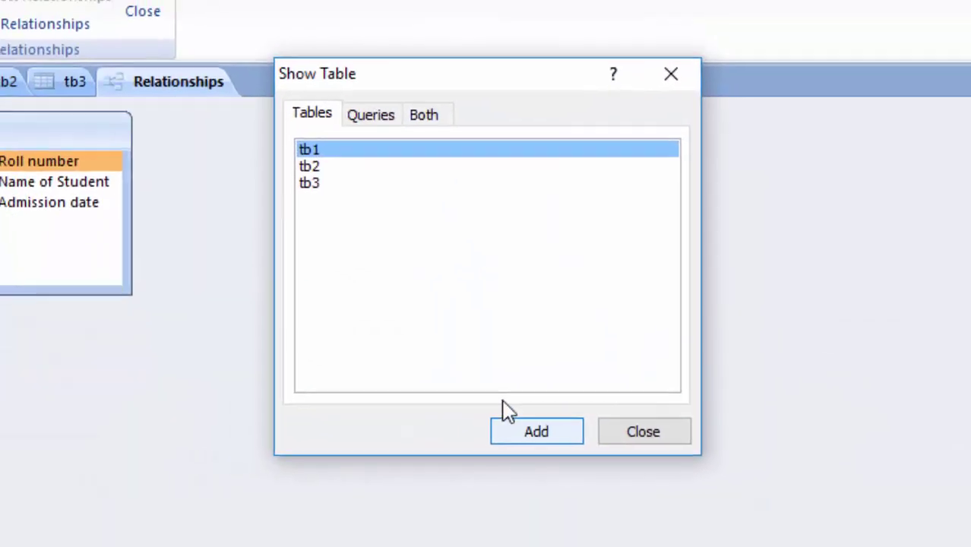
click(309, 166)
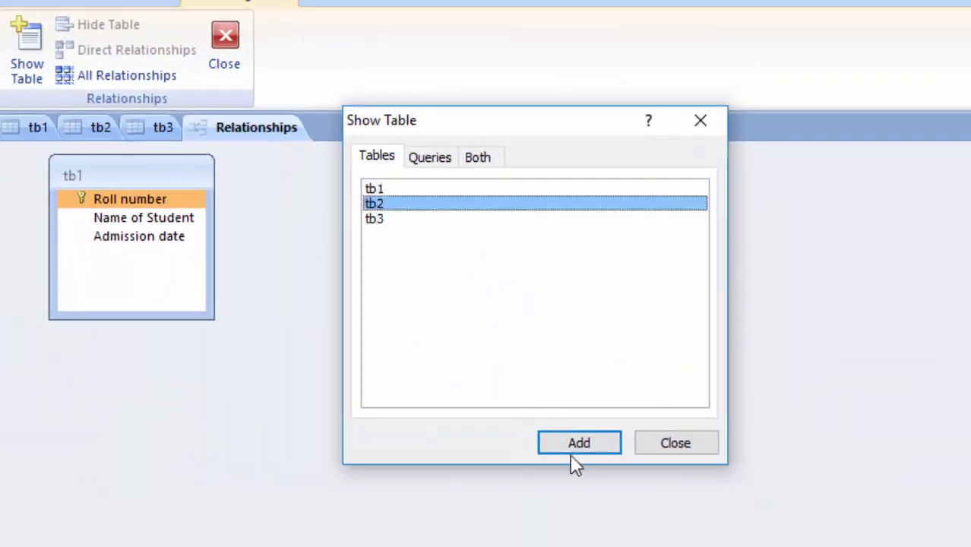
click(574, 447)
click(385, 220)
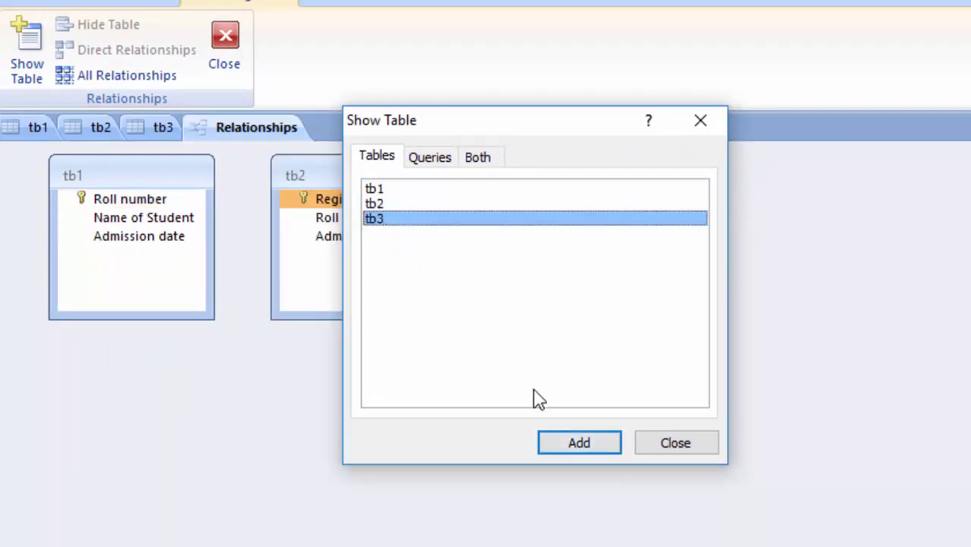
click(587, 447)
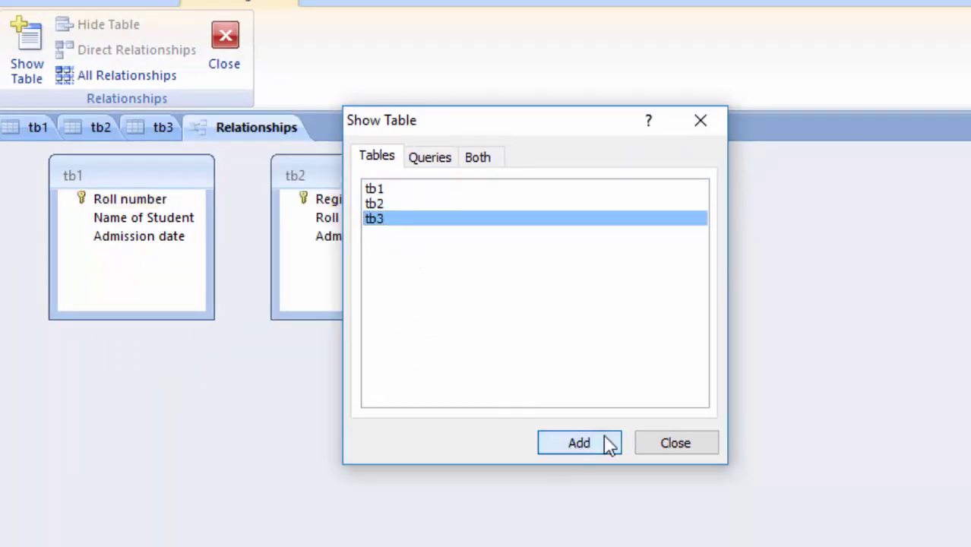
click(668, 443)
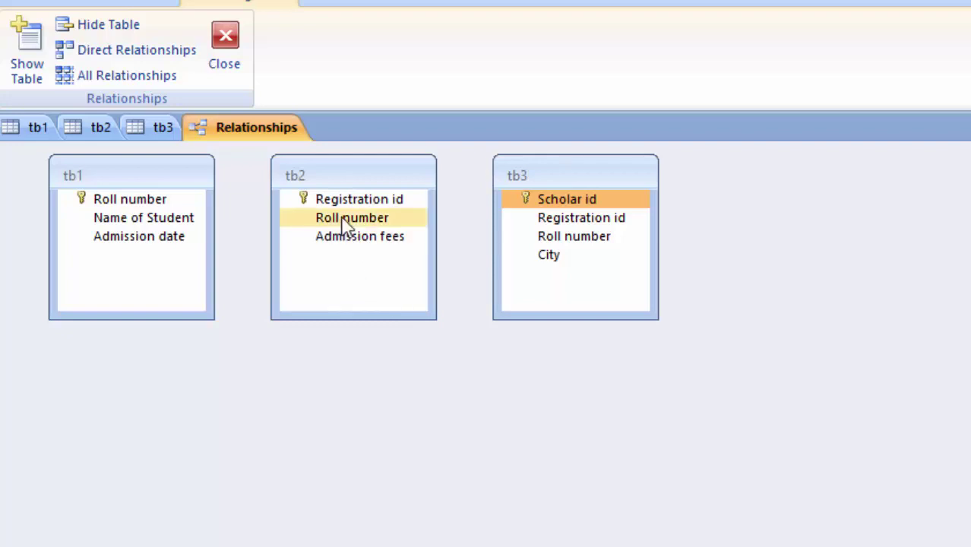
drag(346, 220, 161, 201)
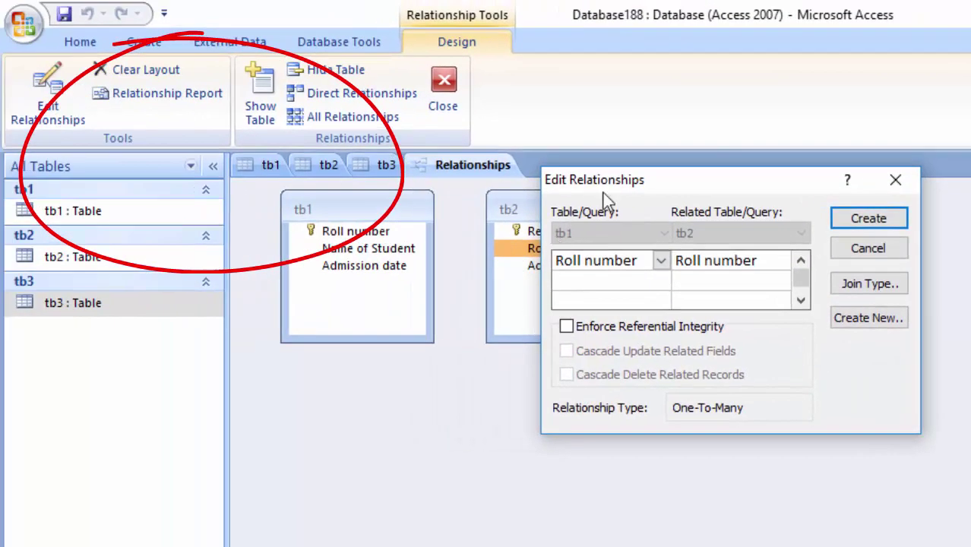
Try creating the tb1–tb2 link with integrity and cascades, then dismiss the lock error and cancel.
click(567, 328)
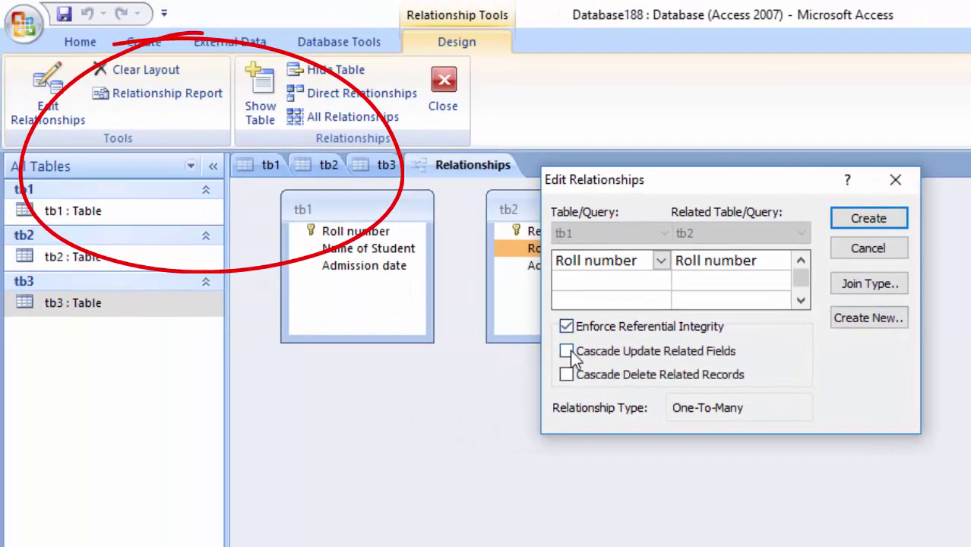
click(567, 351)
click(567, 375)
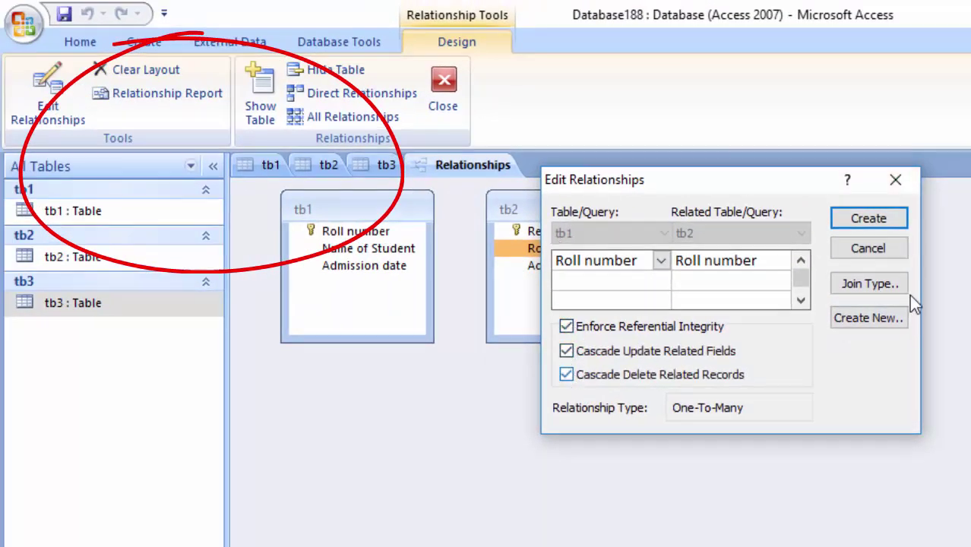
click(864, 223)
click(695, 456)
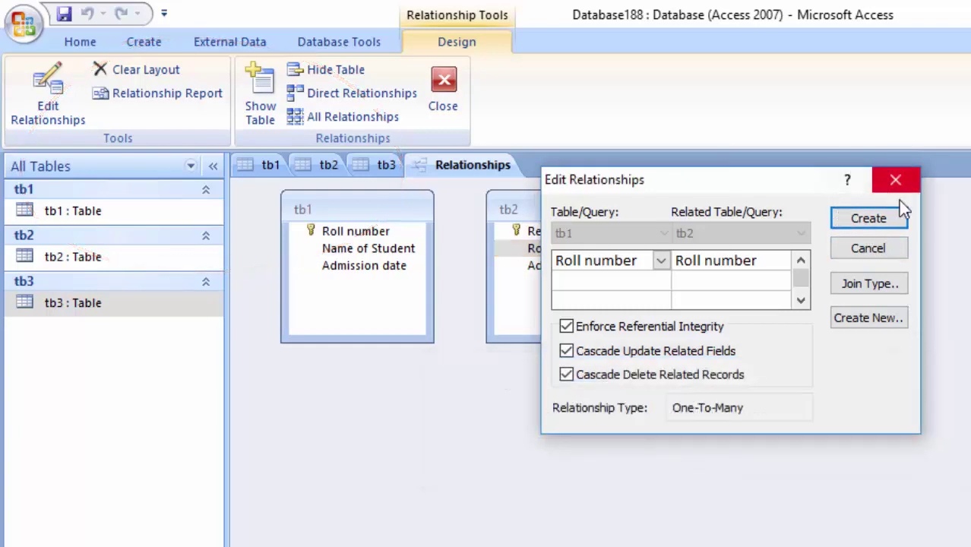
click(895, 180)
Close the tb3, tb2 and tb1 tables without saving tb2's layout changes.
right_click(370, 164)
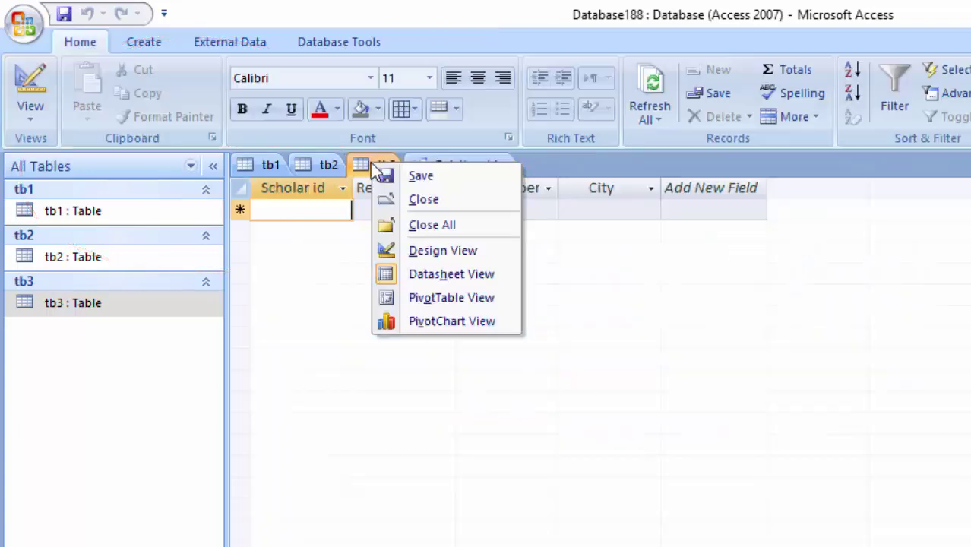
click(410, 198)
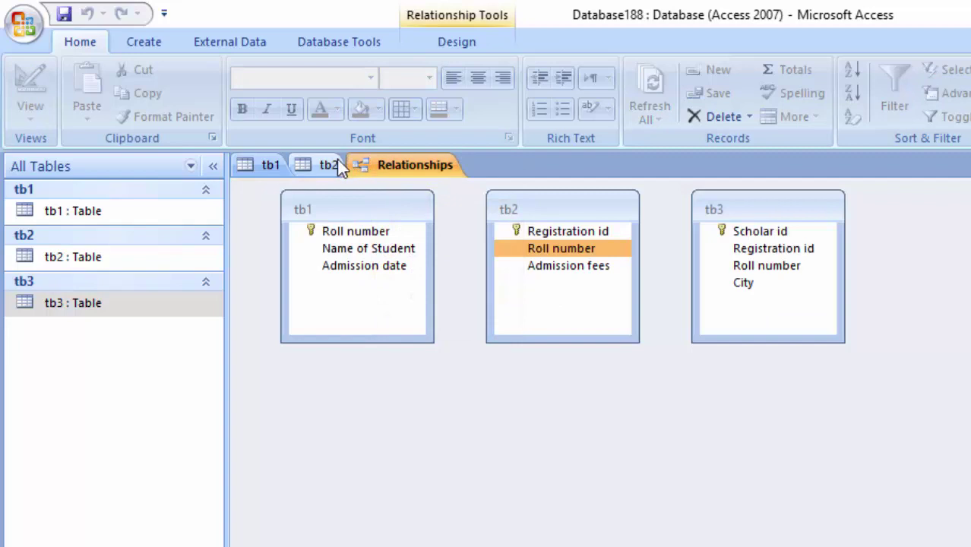
right_click(329, 163)
click(357, 199)
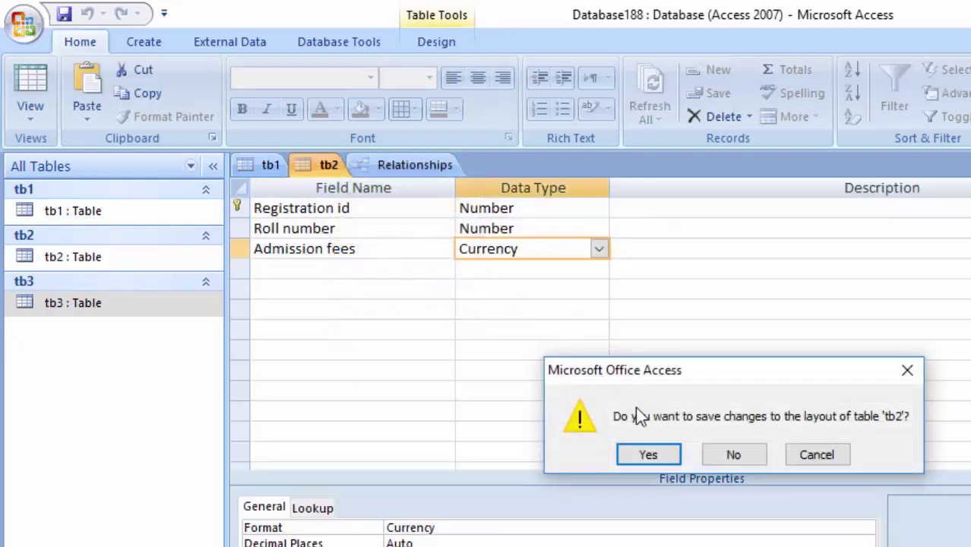
click(729, 456)
right_click(264, 171)
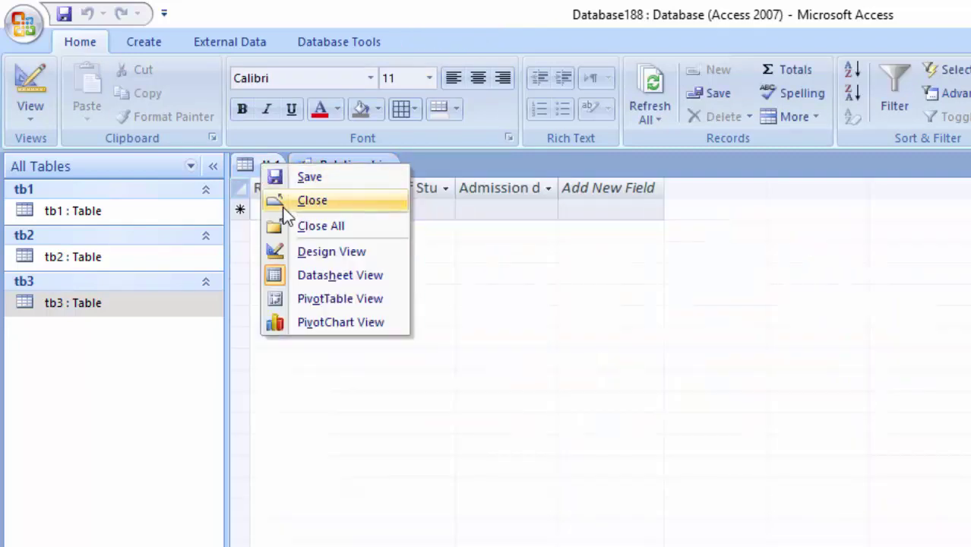
click(282, 201)
Link tb1 and tb2 on Roll number with referential integrity and cascading updates and deletes.
drag(535, 247, 362, 238)
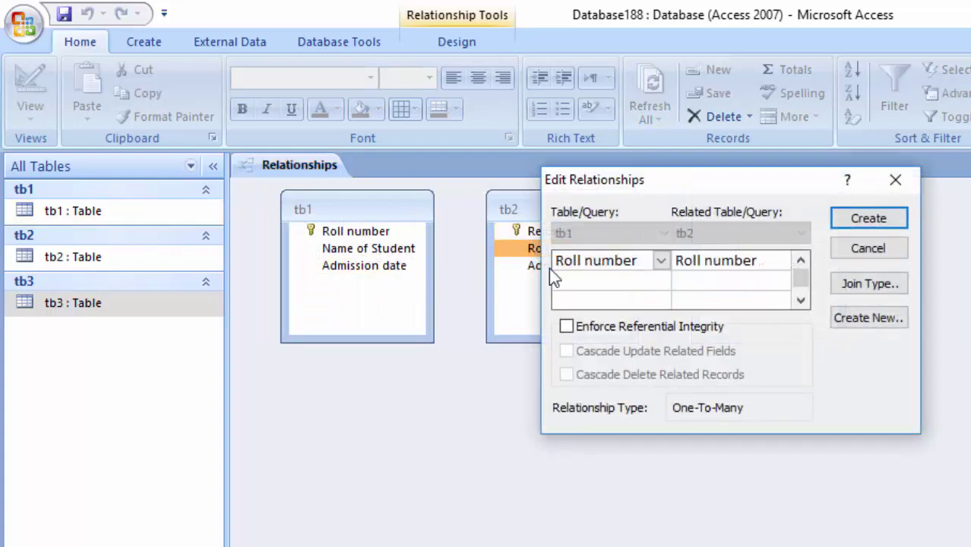
click(565, 325)
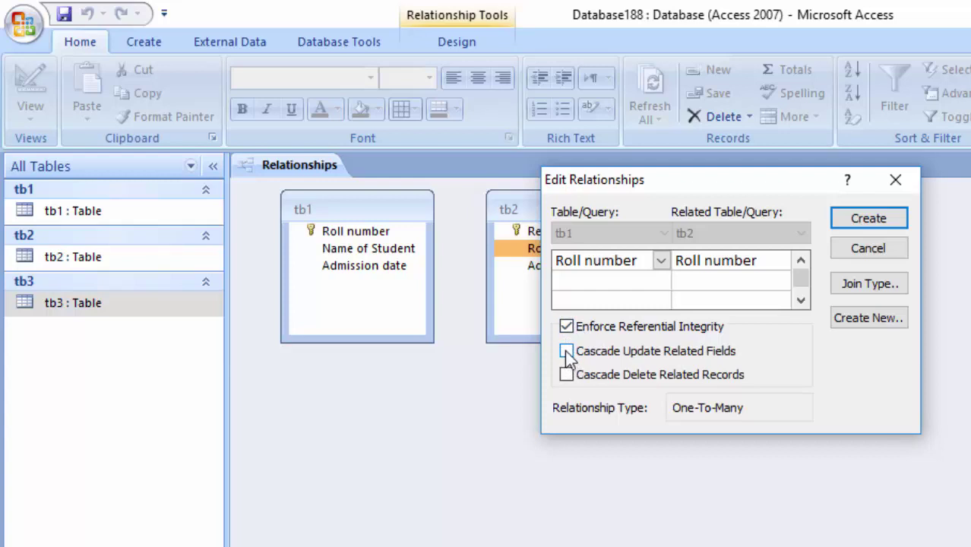
click(566, 352)
click(567, 374)
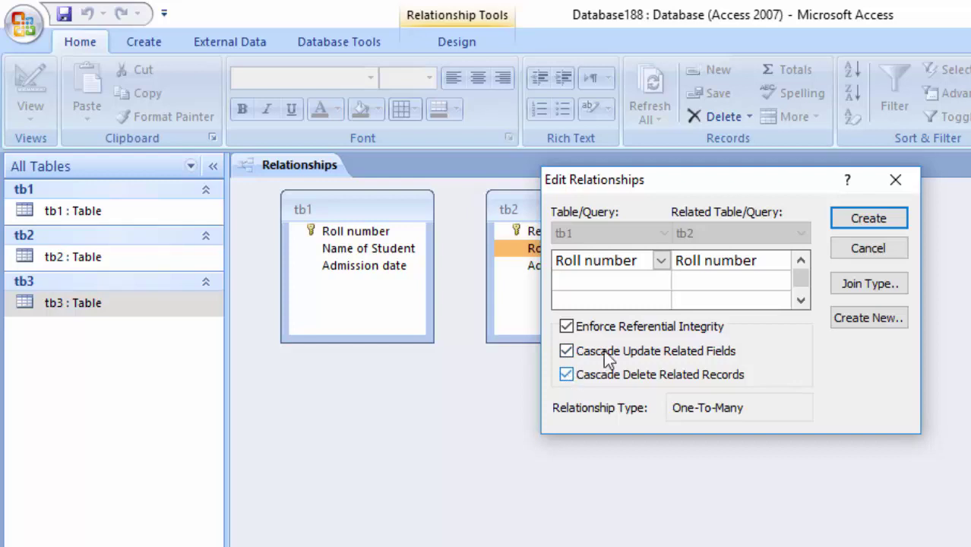
click(859, 224)
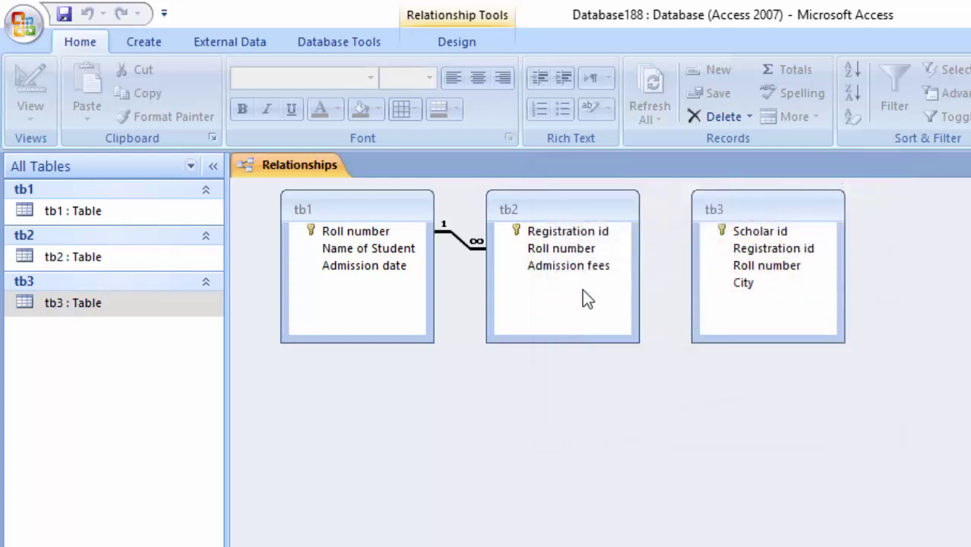
click(707, 288)
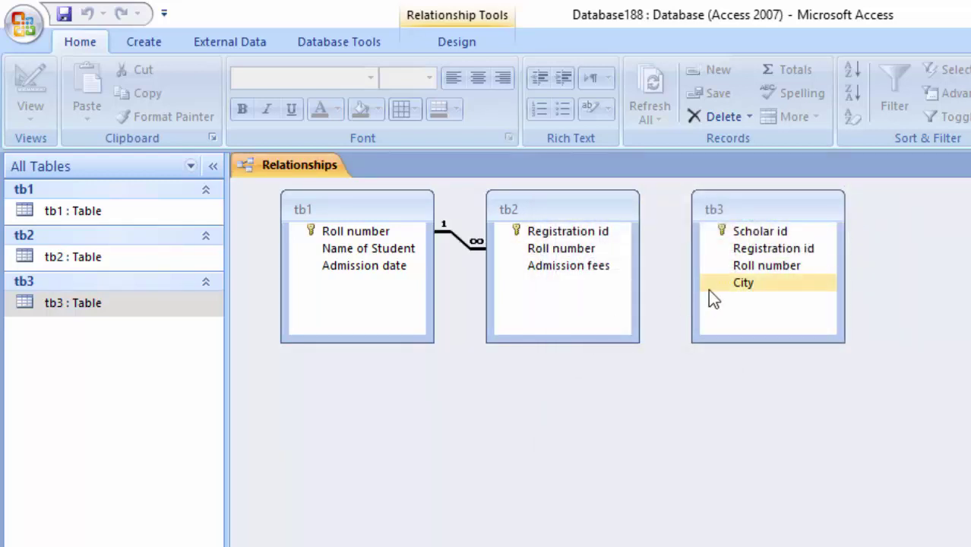
Link tb2 and tb3 on Registration id with cascading integrity, then save the relationships layout.
mouse_move(714, 278)
mouse_down()
mouse_move(737, 257)
mouse_move(616, 231)
mouse_up()
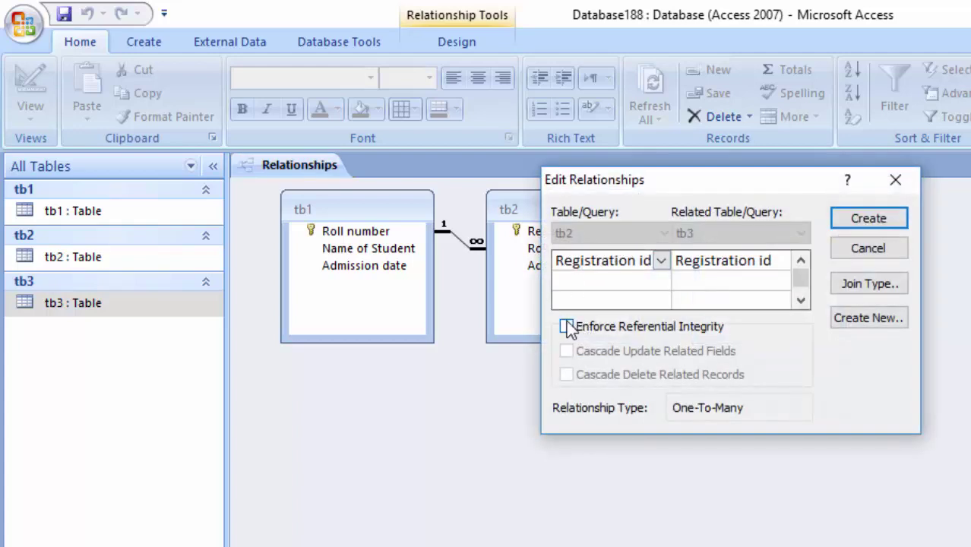
click(565, 325)
click(565, 351)
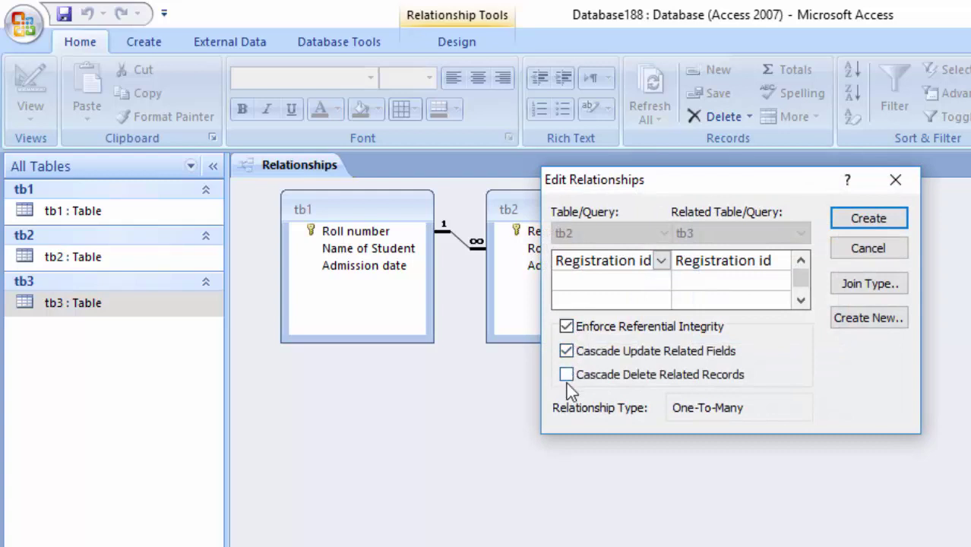
click(566, 375)
click(868, 218)
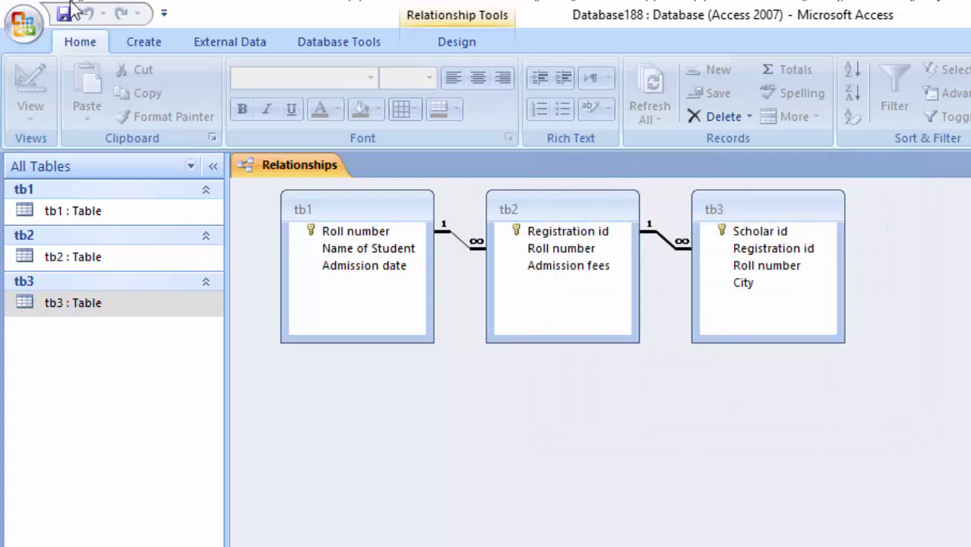
click(23, 23)
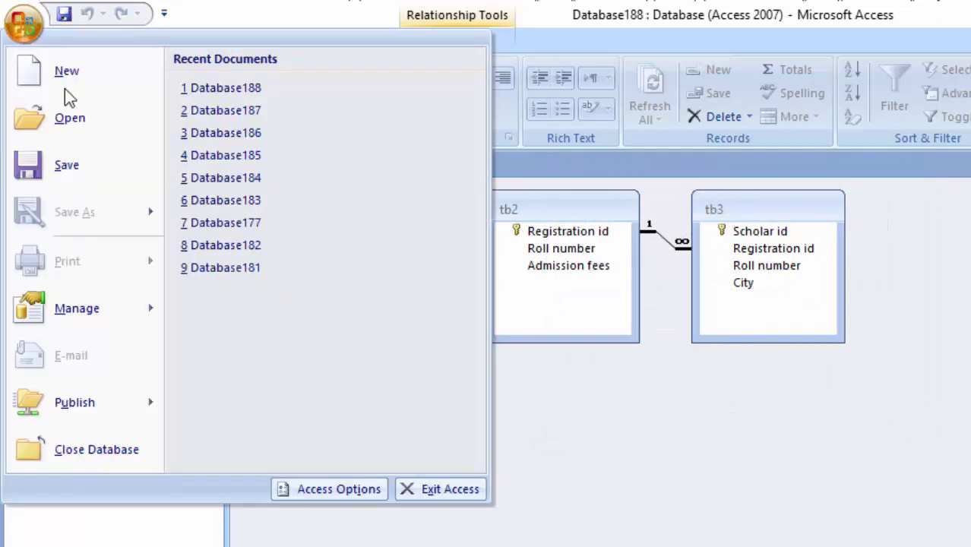
click(72, 164)
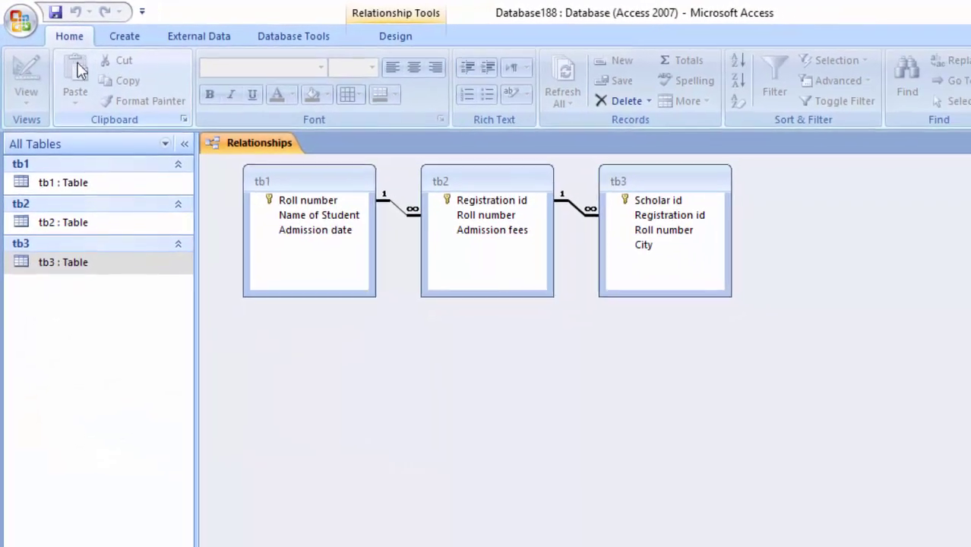
In tb1, complete roll number 1 with an 11-Mar-20 admission date.
double_click(64, 180)
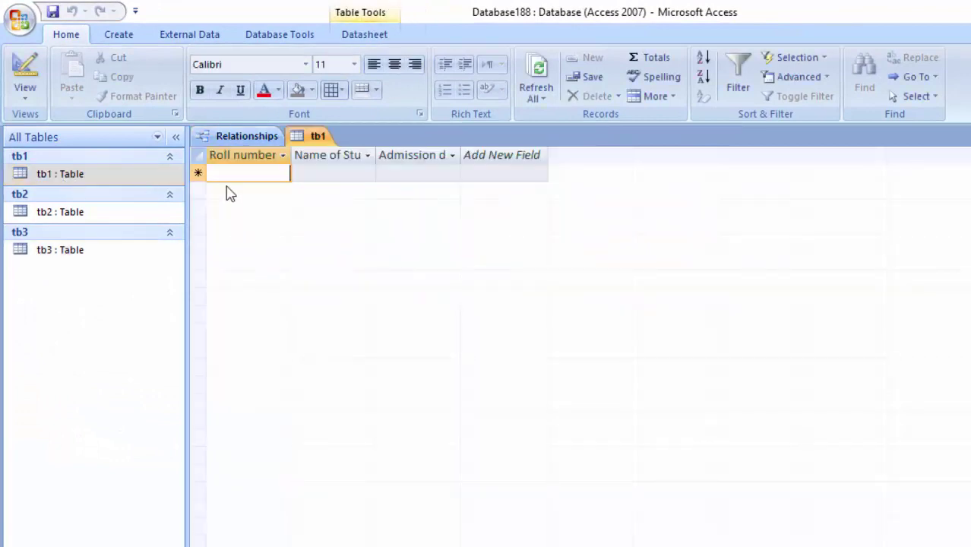
text(1)
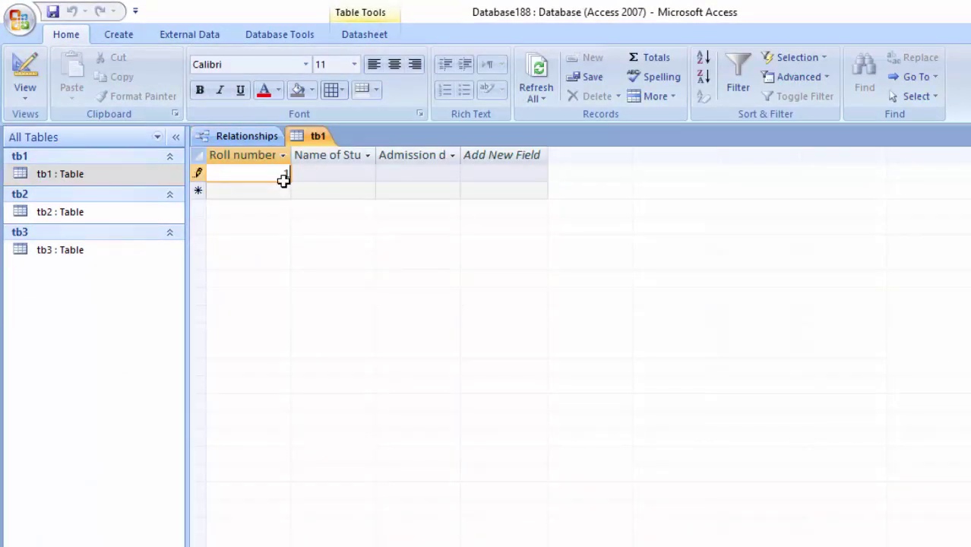
key(Tab)
text(Ram)
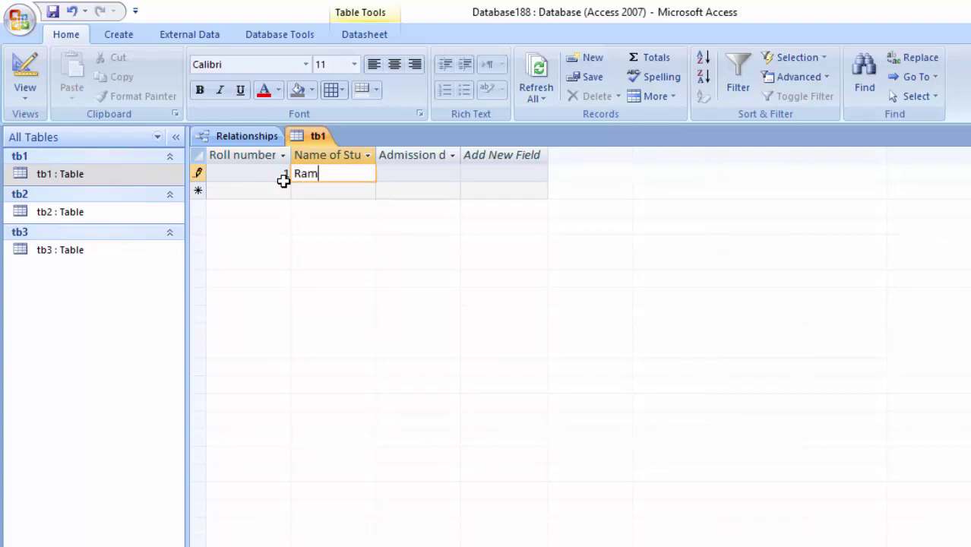
key(Tab)
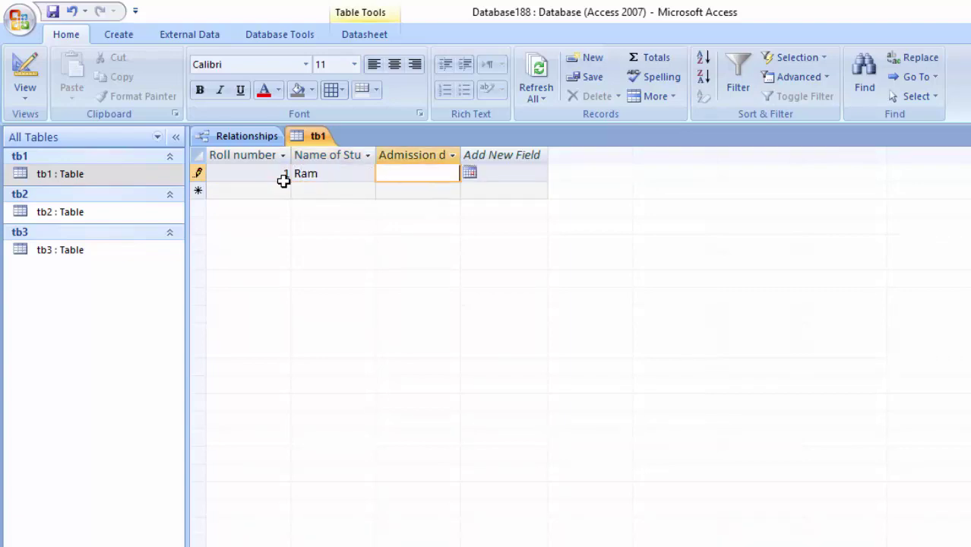
click(469, 174)
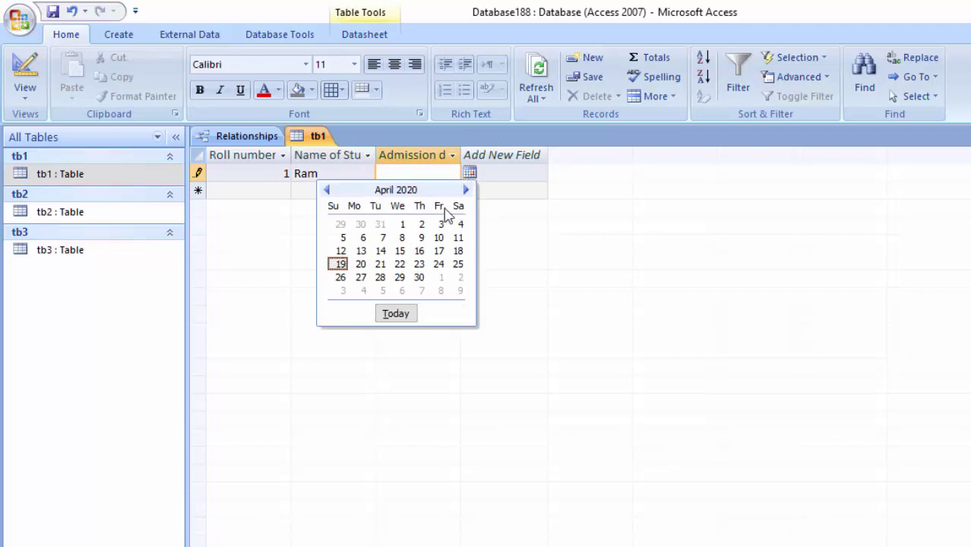
click(326, 191)
click(398, 236)
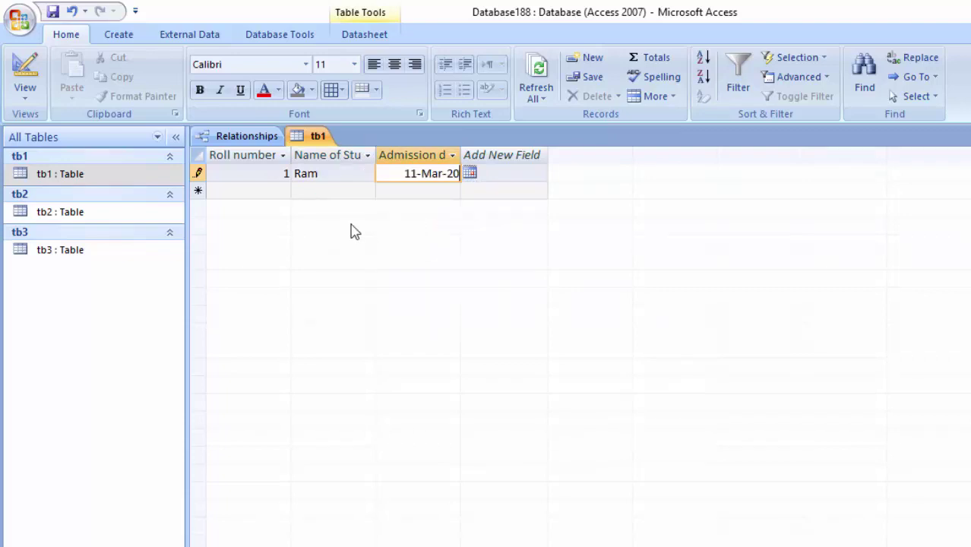
click(253, 191)
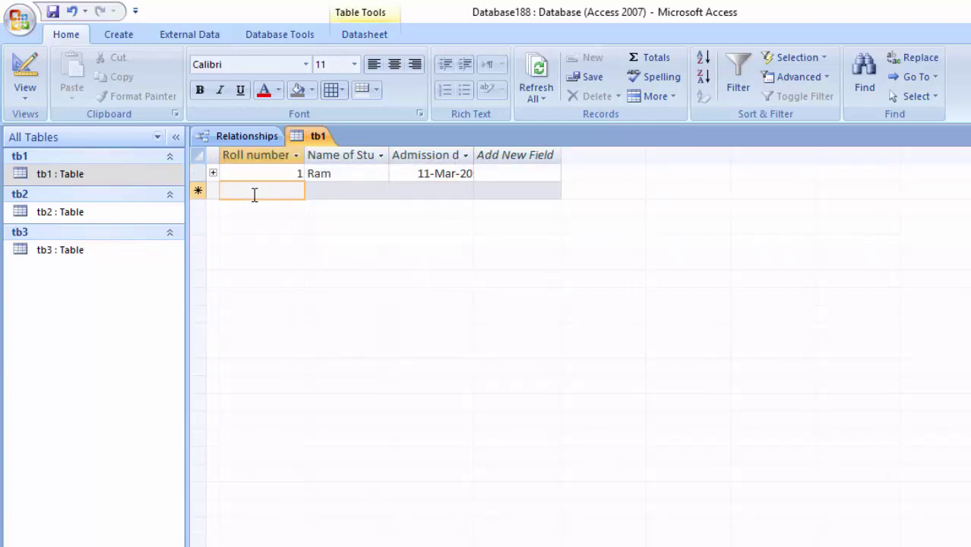
Add roll number 2 with the student's name and an 08-Mar-20 admission date.
text(2)
key(Tab)
text(Sh)
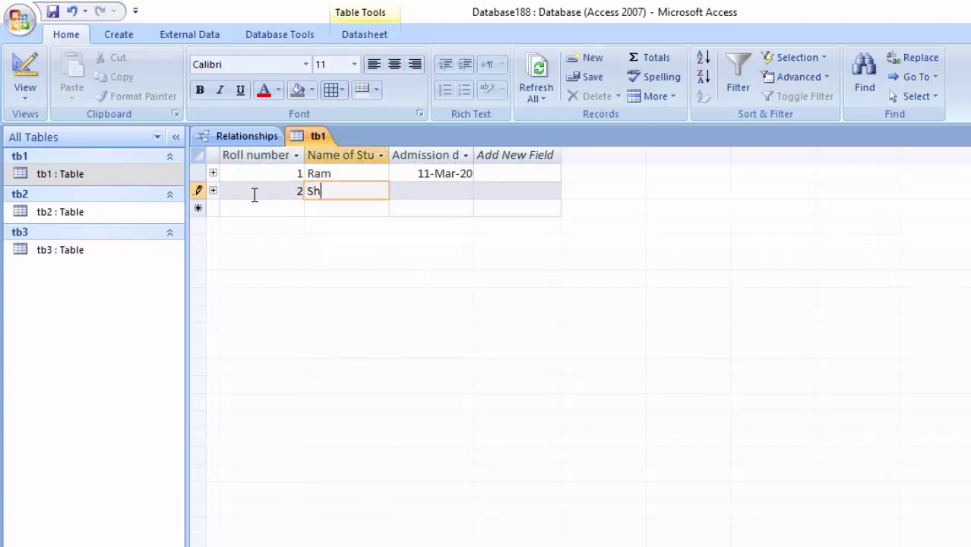
text(ya)
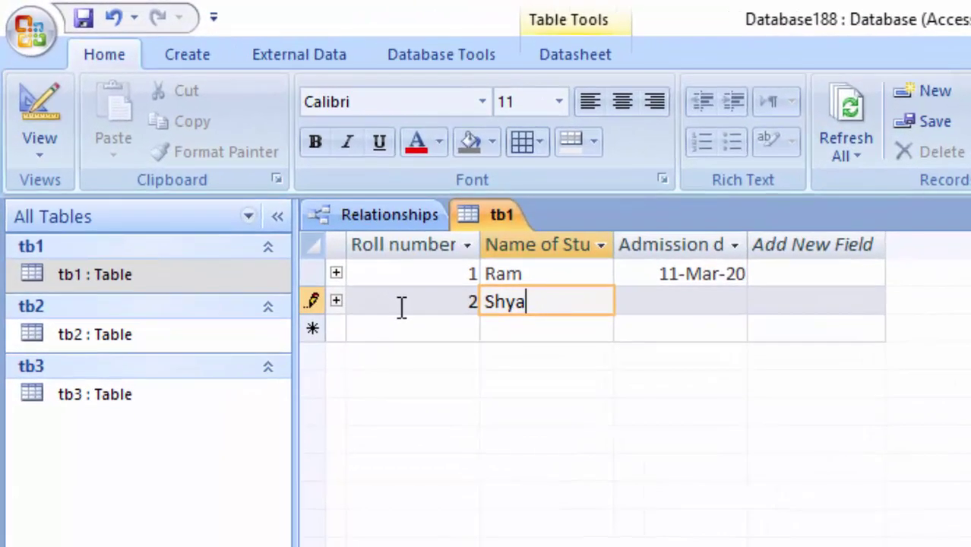
text(nm)
key(Tab)
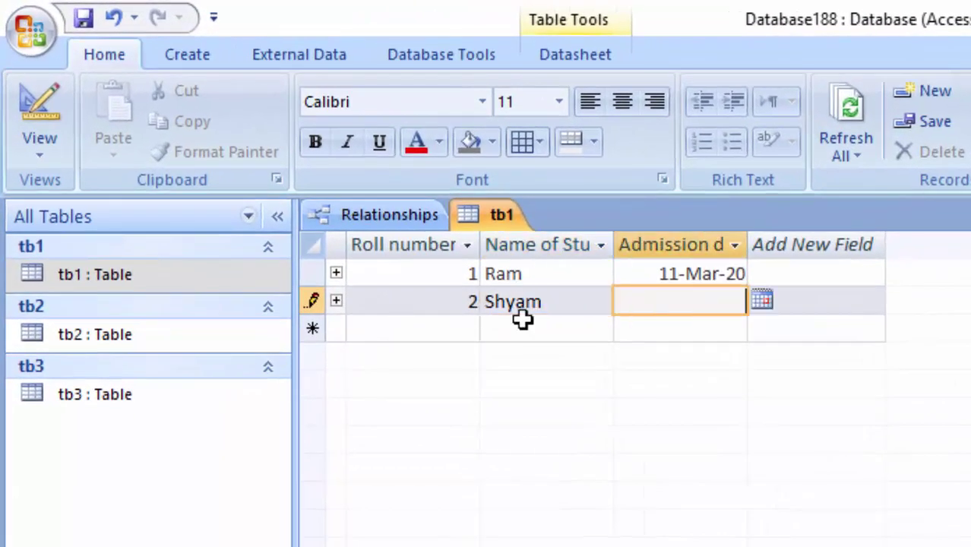
click(761, 300)
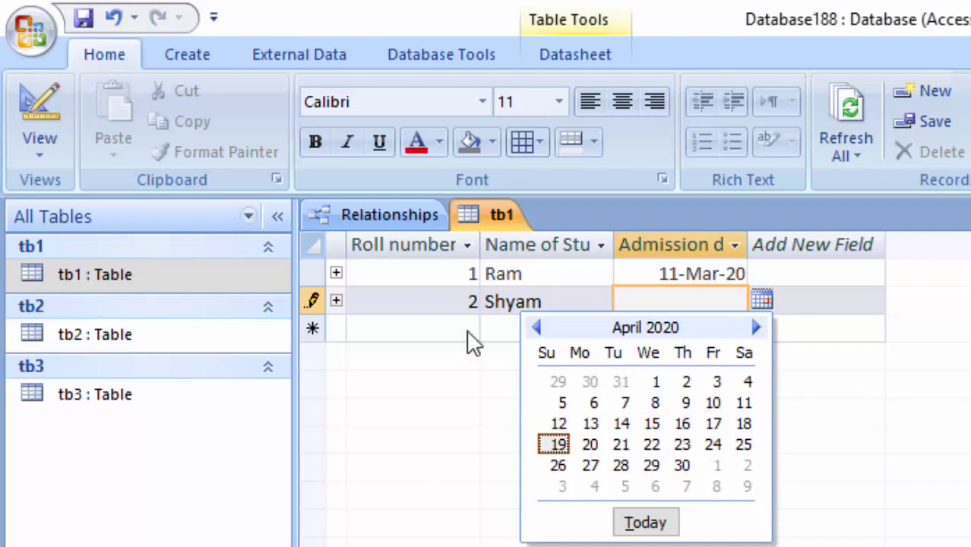
click(536, 327)
click(561, 402)
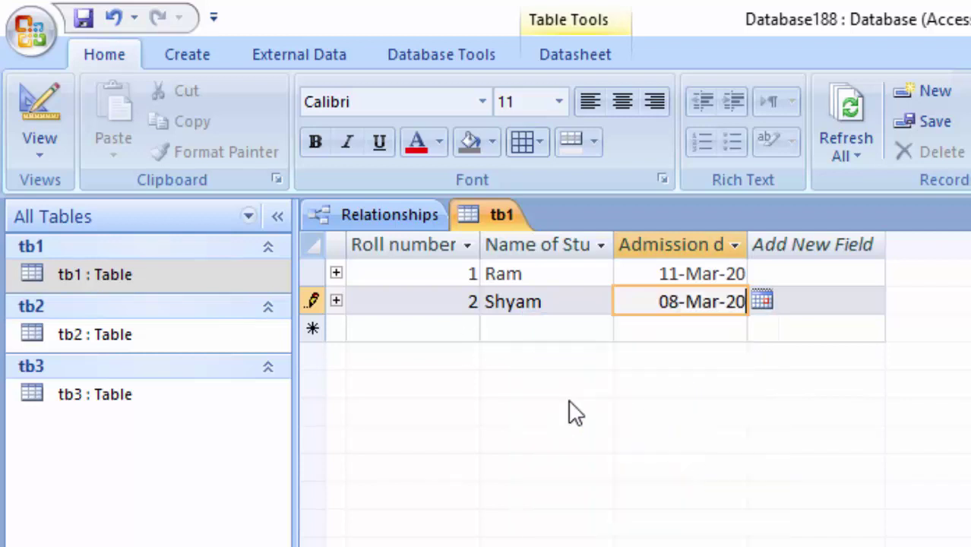
Add roll number 3 with the student's name and a 06-Feb-20 admission date.
click(397, 327)
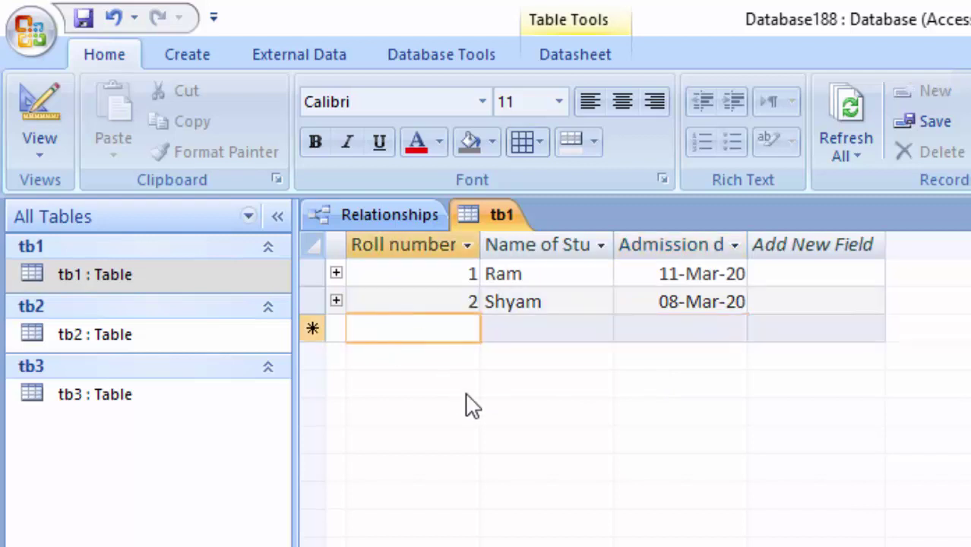
text(3)
key(Tab)
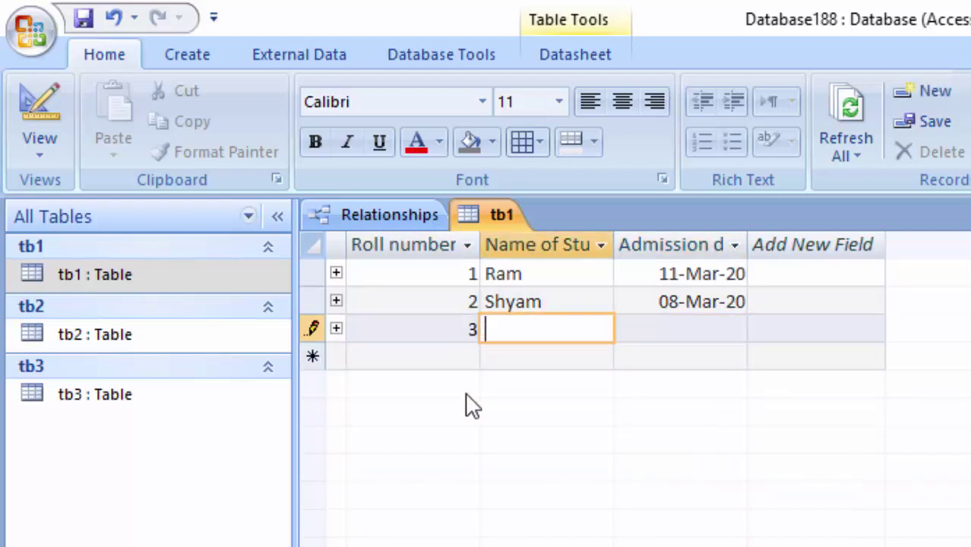
text(Ramesh)
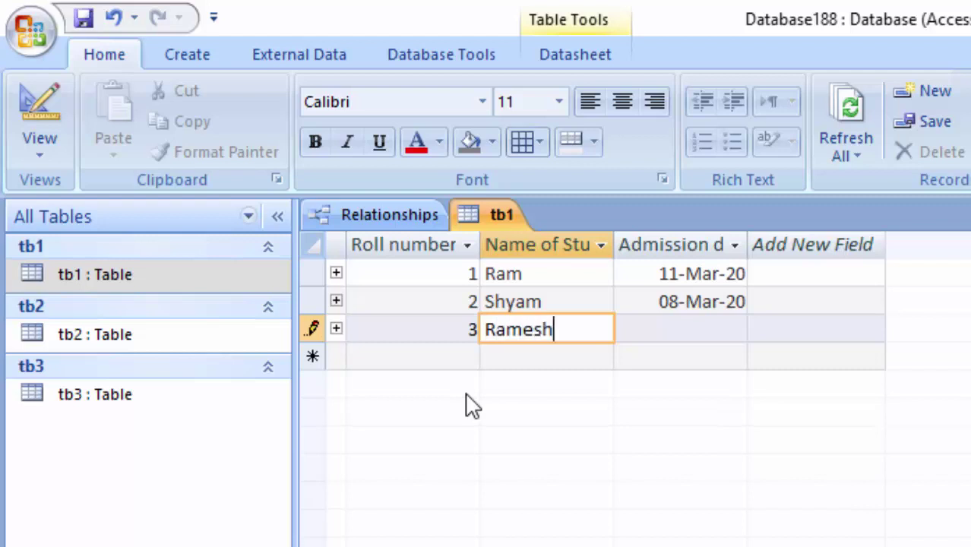
key(Tab)
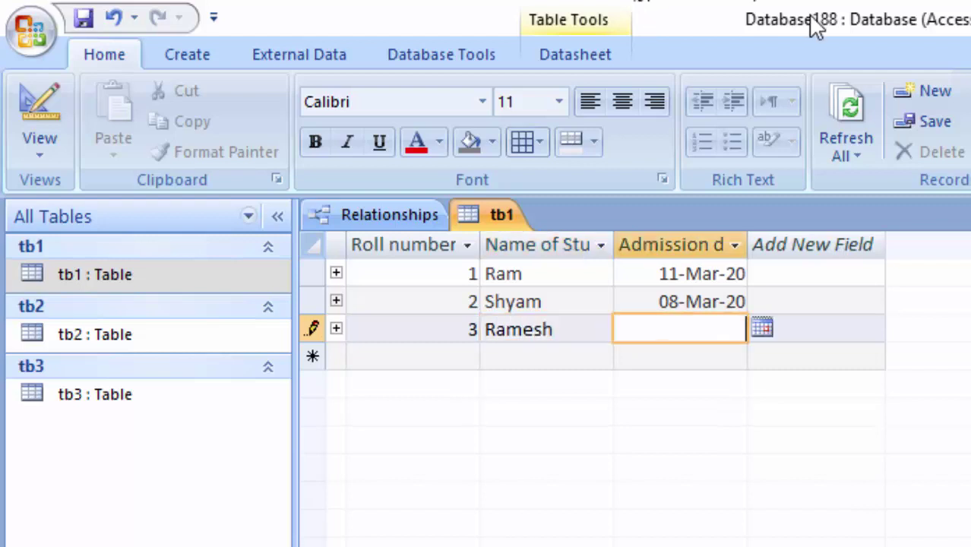
click(761, 327)
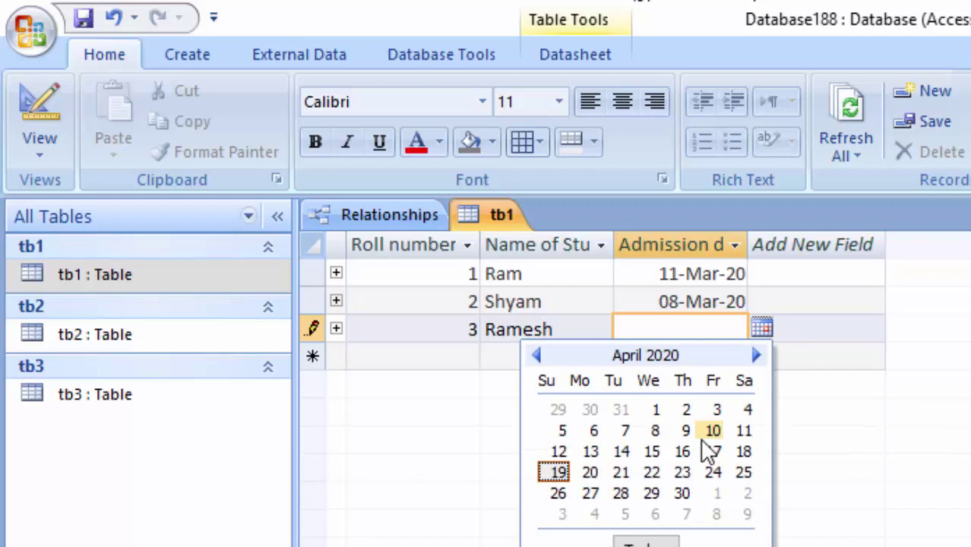
click(536, 354)
click(536, 354)
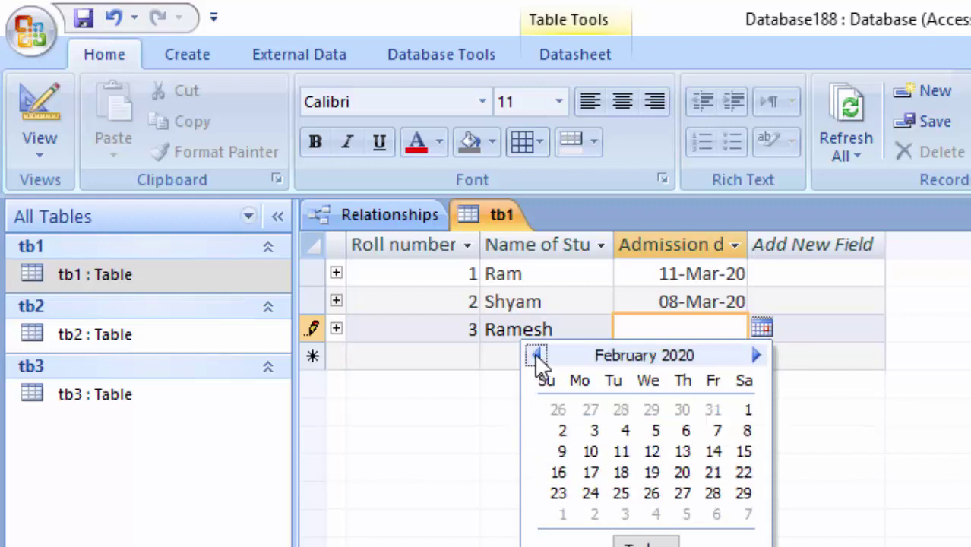
click(685, 430)
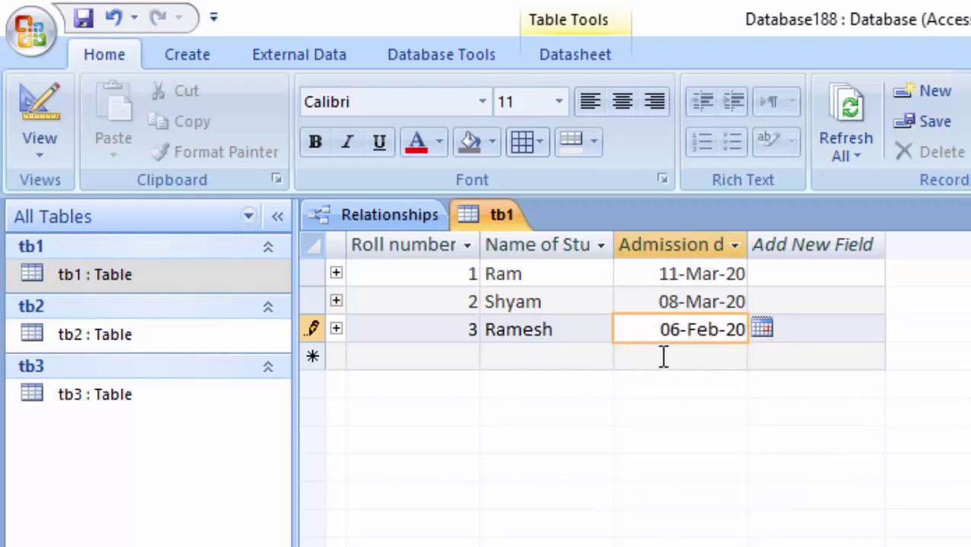
Autofit the Admission date column and save tb1.
double_click(748, 245)
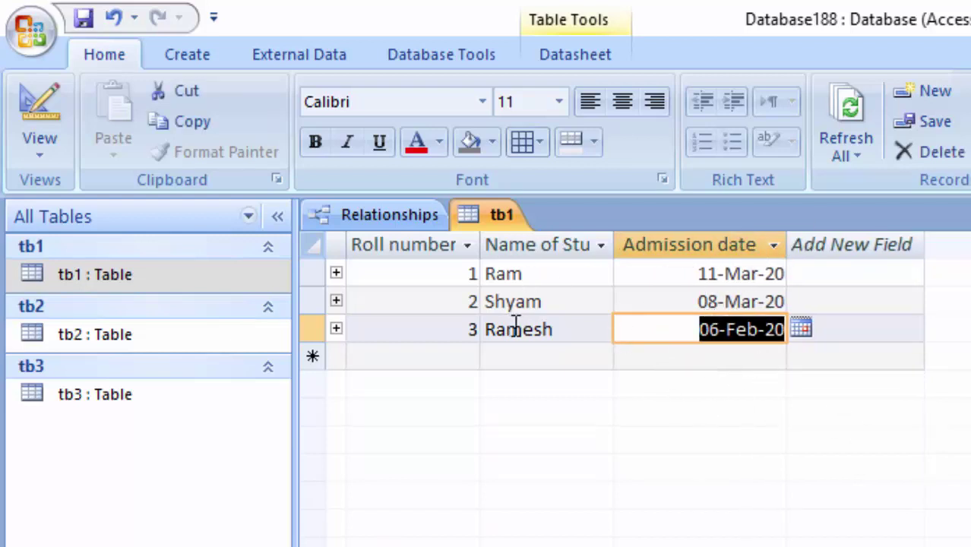
click(29, 32)
click(86, 213)
Open tb2, autofit its columns, and enter registration 101 with a 6700 admission fee.
double_click(202, 332)
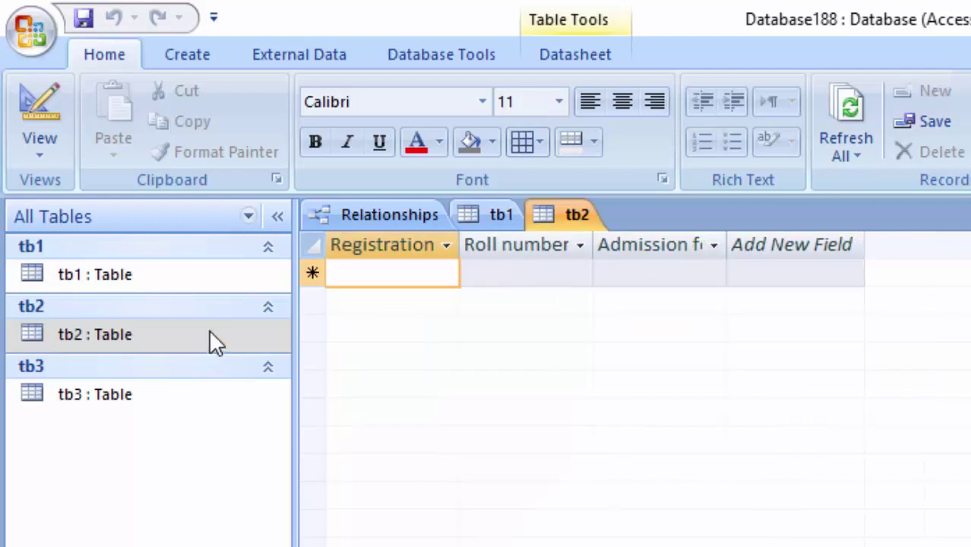
double_click(458, 236)
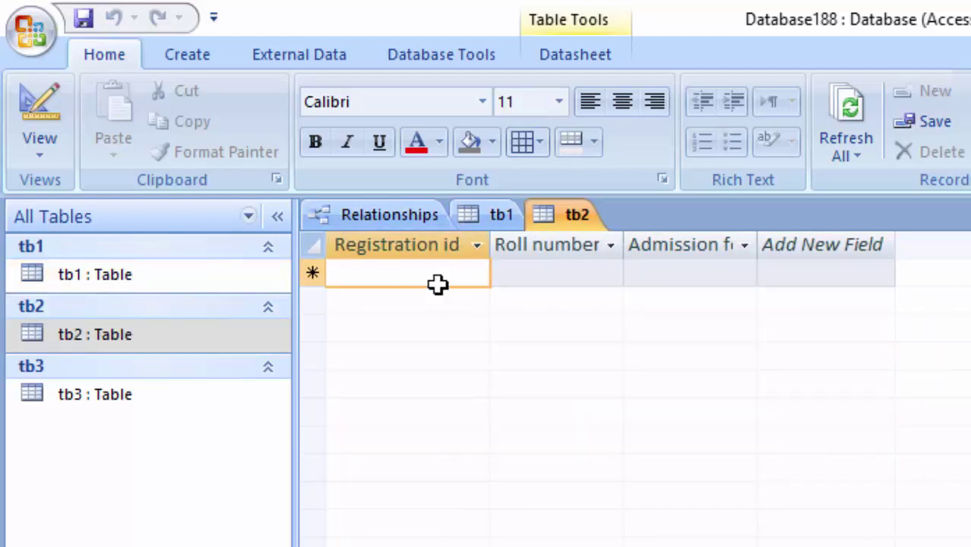
text(101)
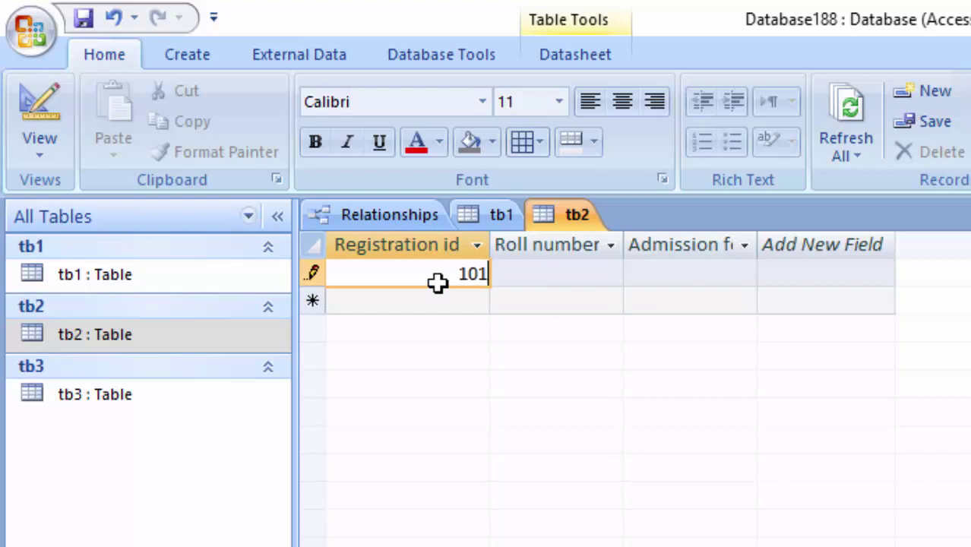
key(Tab)
text(1)
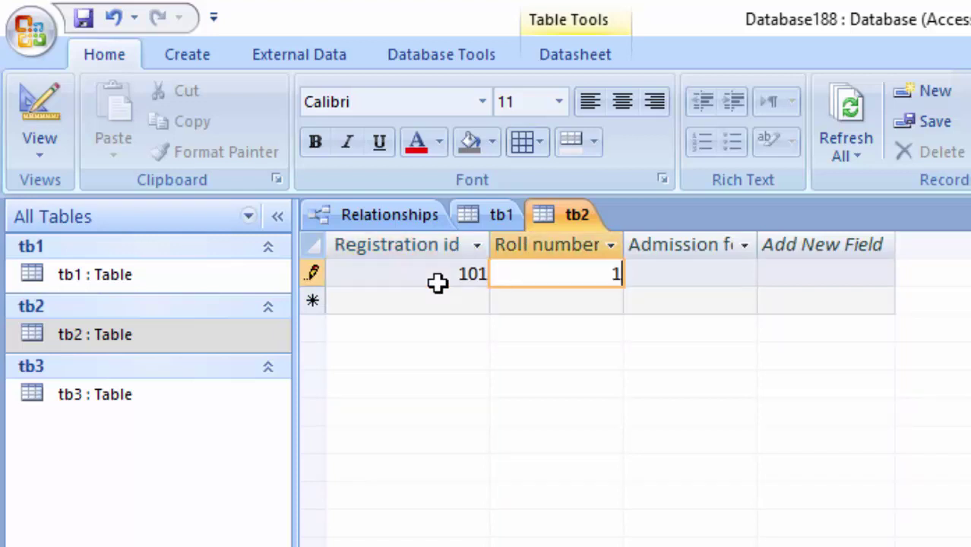
key(Tab)
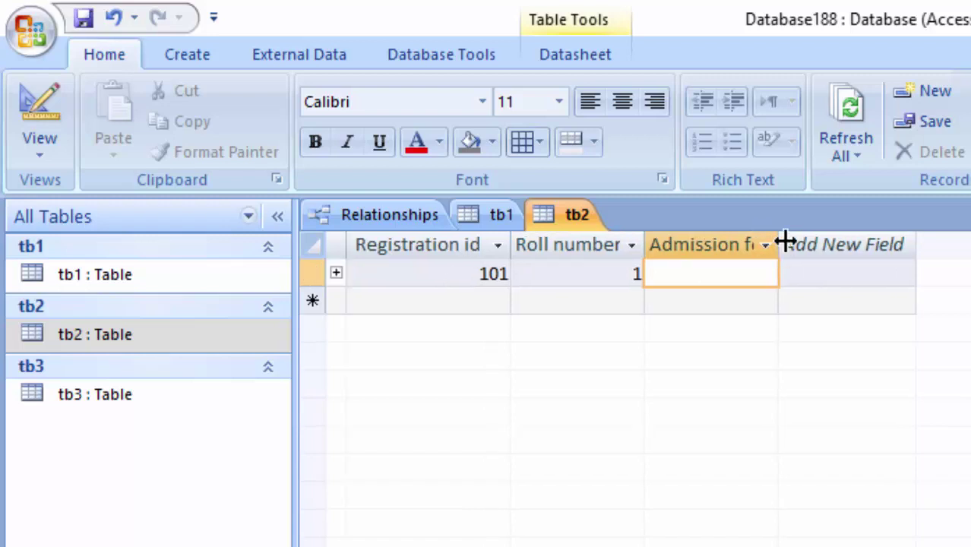
double_click(780, 242)
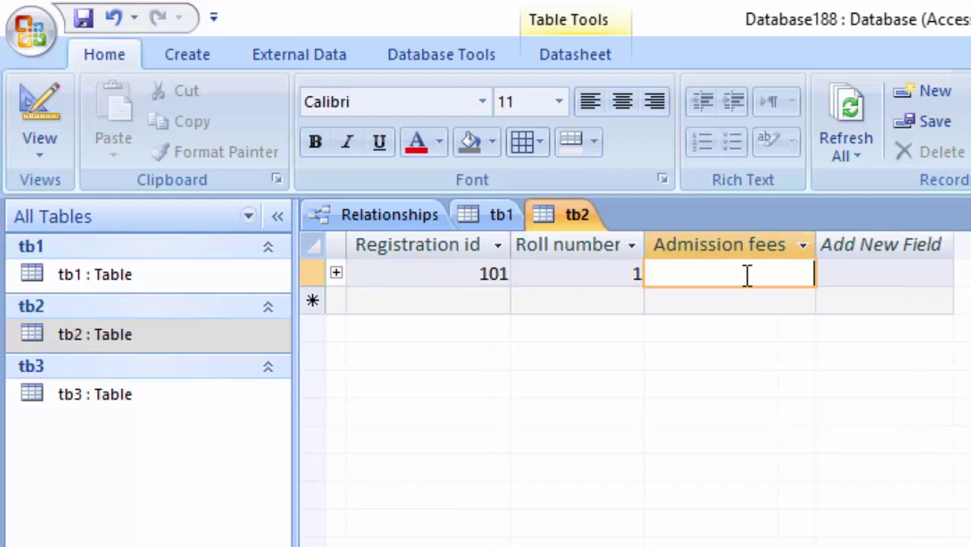
text(6700)
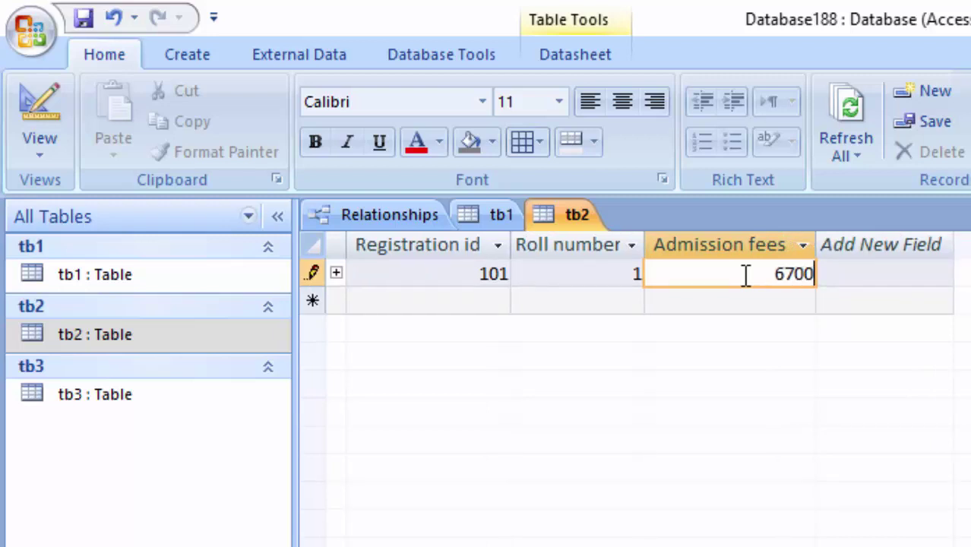
key(Return)
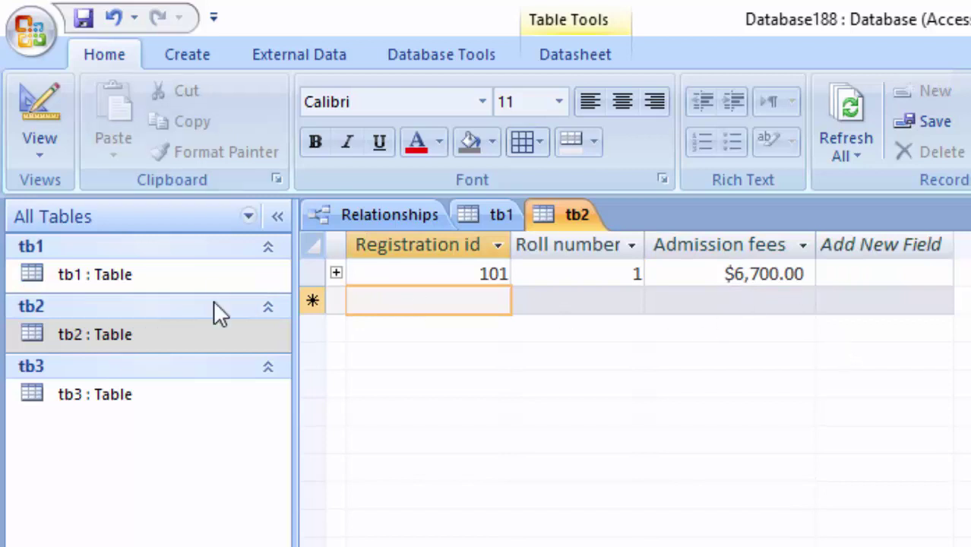
Add registration 102 for roll number 2 with a 5700 fee.
text(1)
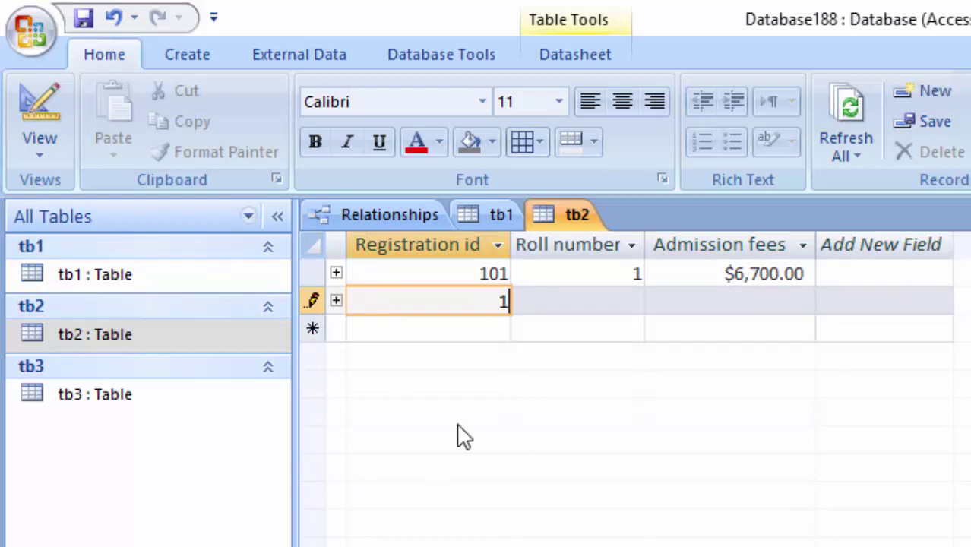
text(02)
key(Tab)
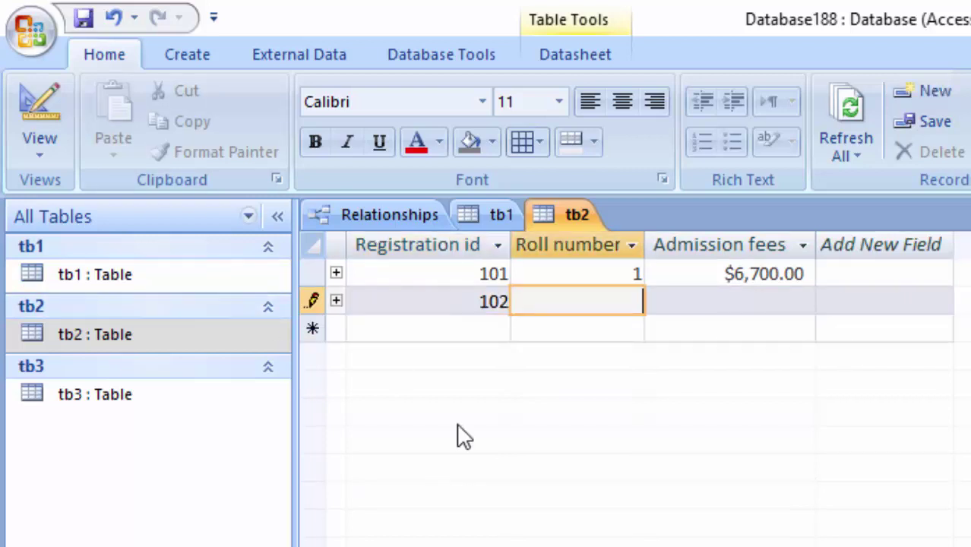
text(2)
key(Tab)
text(57)
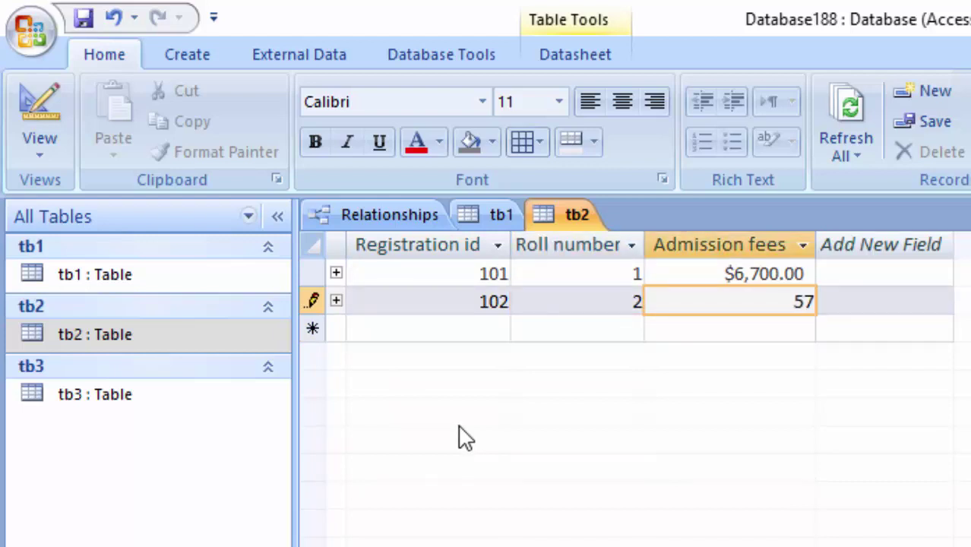
text(00)
click(475, 334)
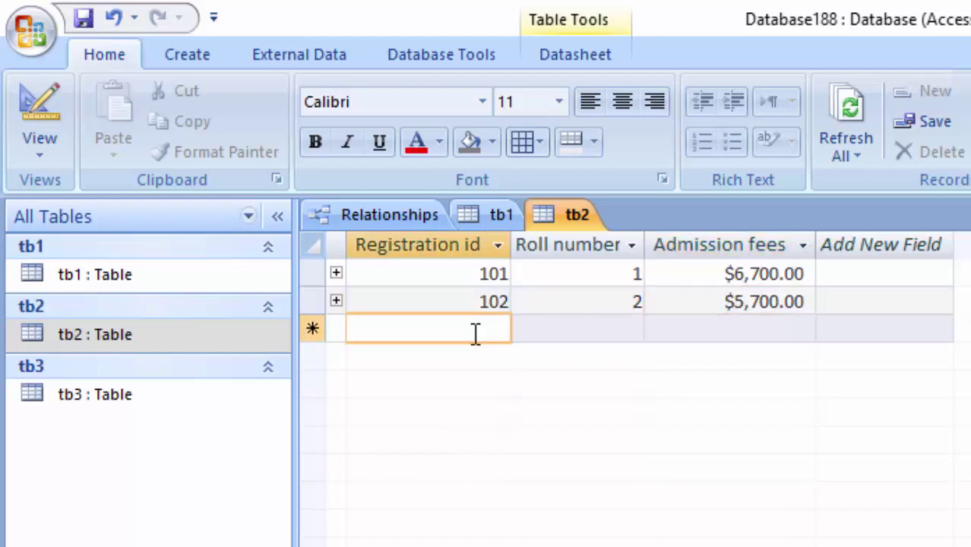
Add registration 103 for roll number 3 with a 7700 fee and save tb2.
text(3)
key(Tab)
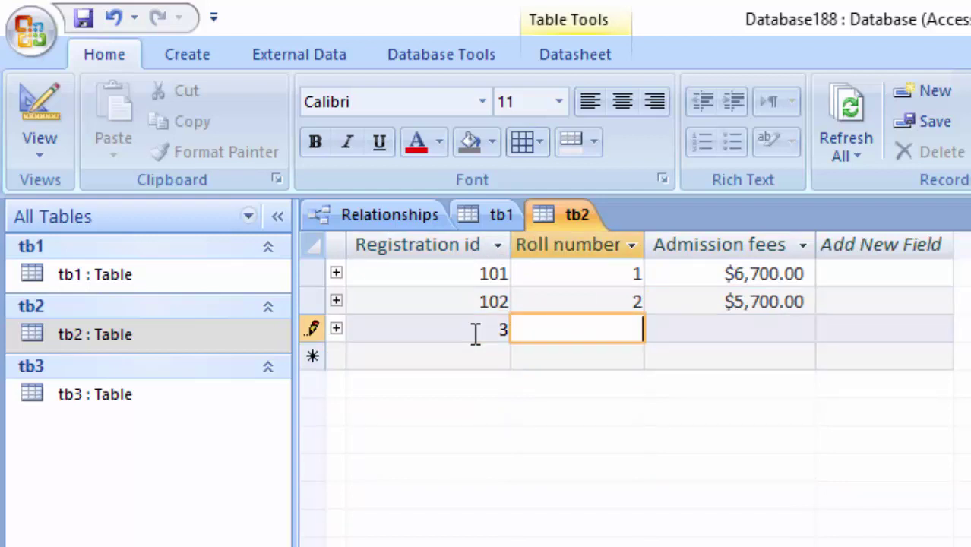
click(475, 334)
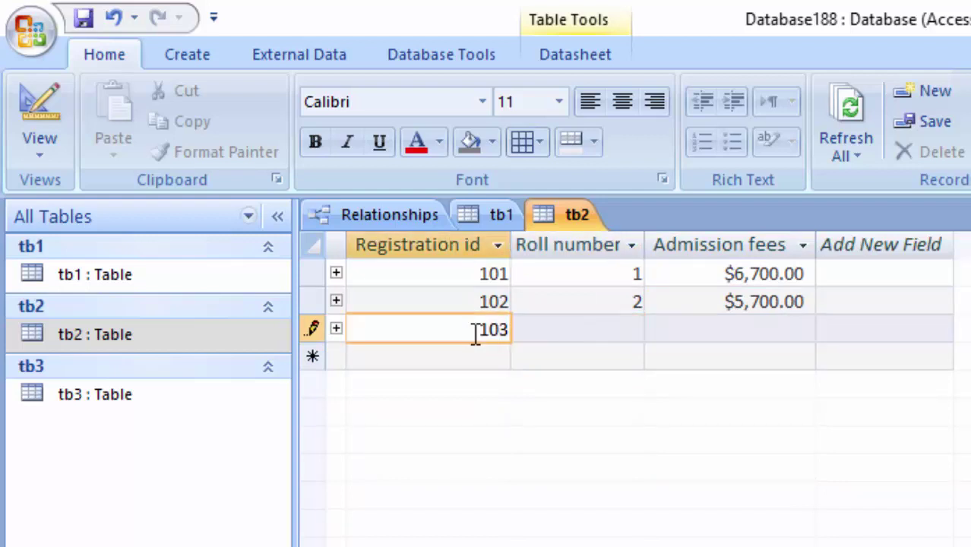
click(596, 326)
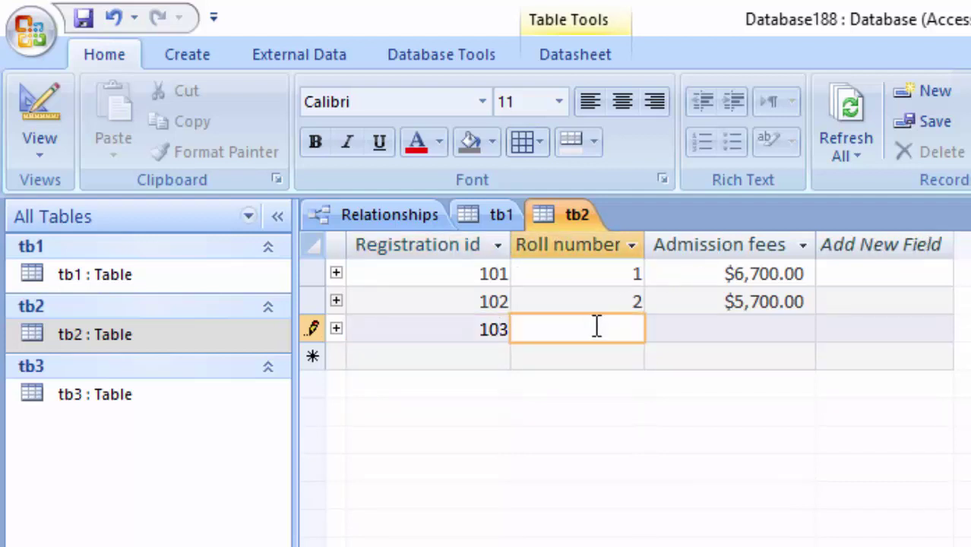
text(3)
key(Tab)
text(77)
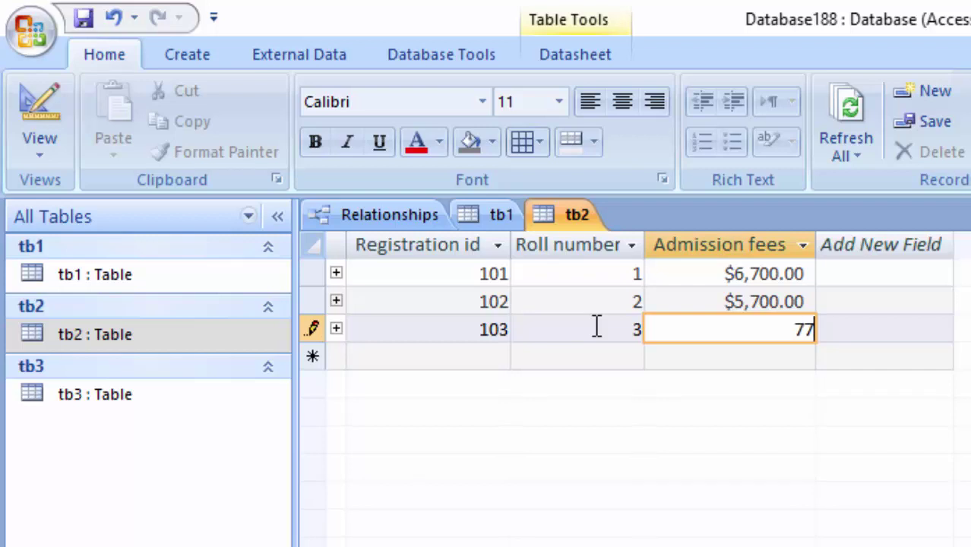
text(00)
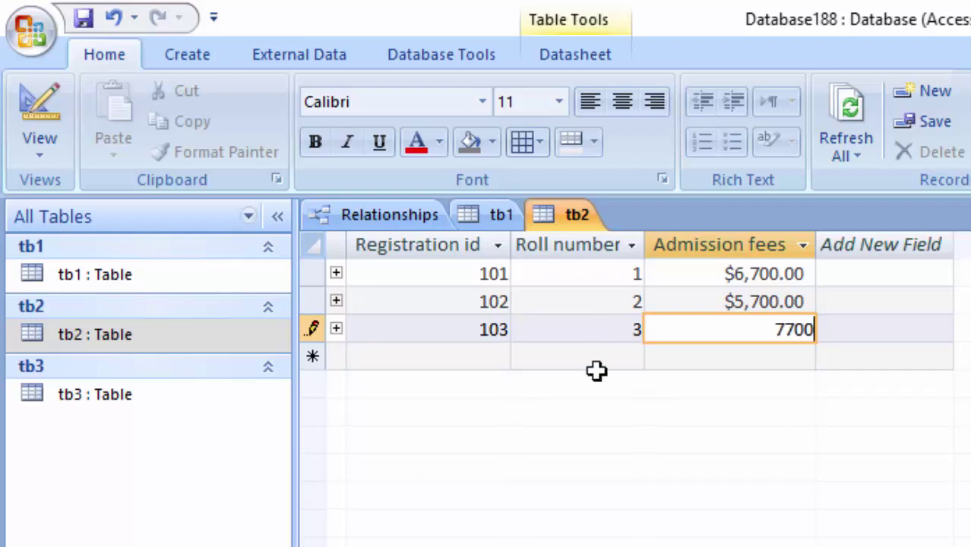
click(600, 358)
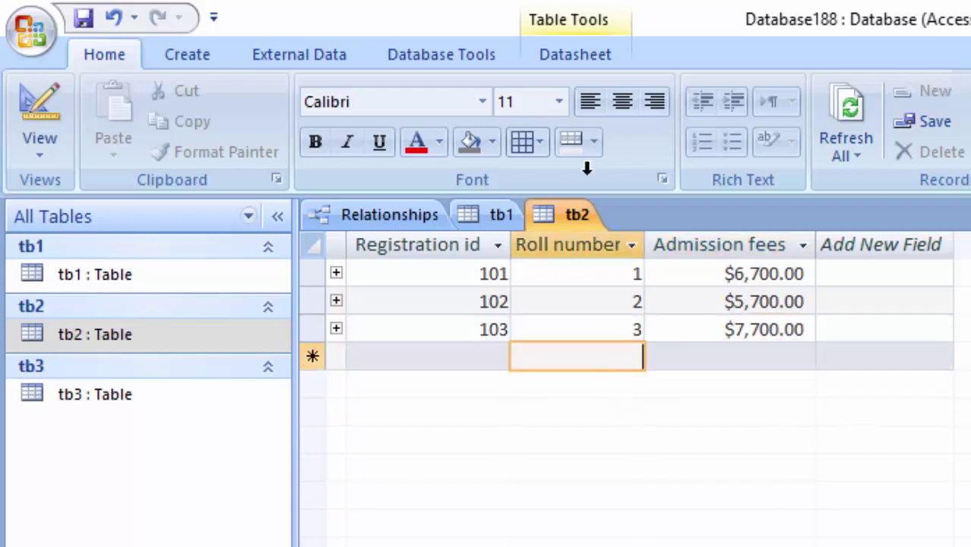
click(24, 38)
click(60, 215)
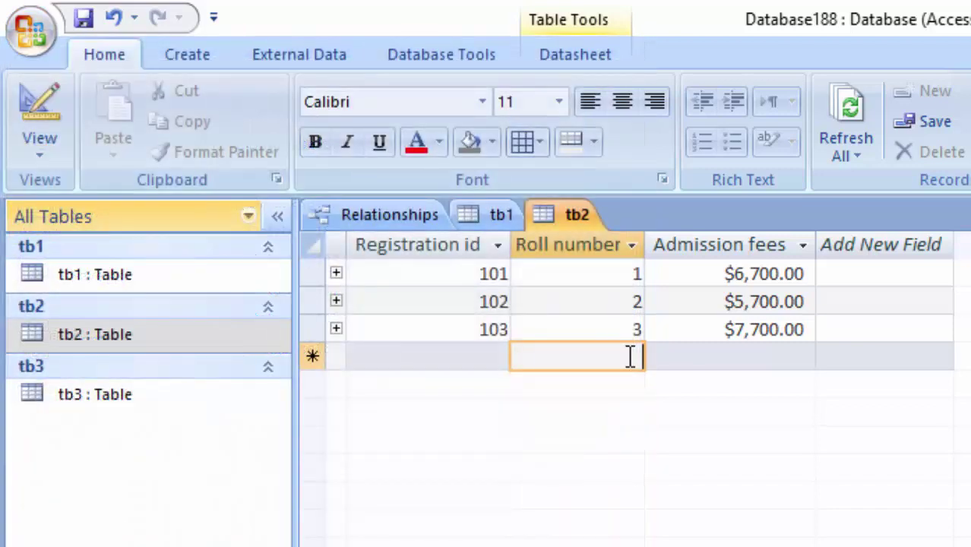
Expand tb2 record 101 to show its empty tb3 subdatasheet.
click(209, 334)
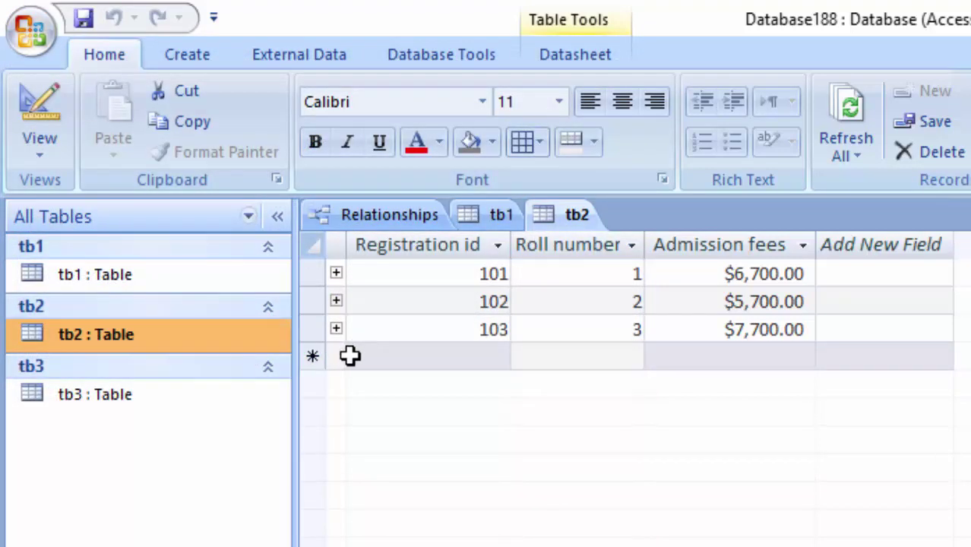
click(336, 274)
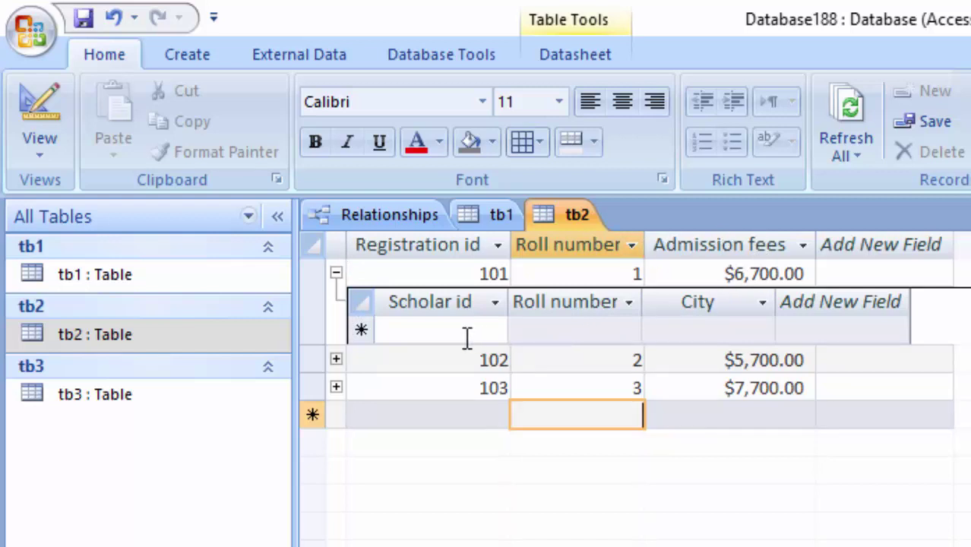
Open tb3 and enter scholar 111 for registration 101, roll 1, city Deoria.
double_click(118, 395)
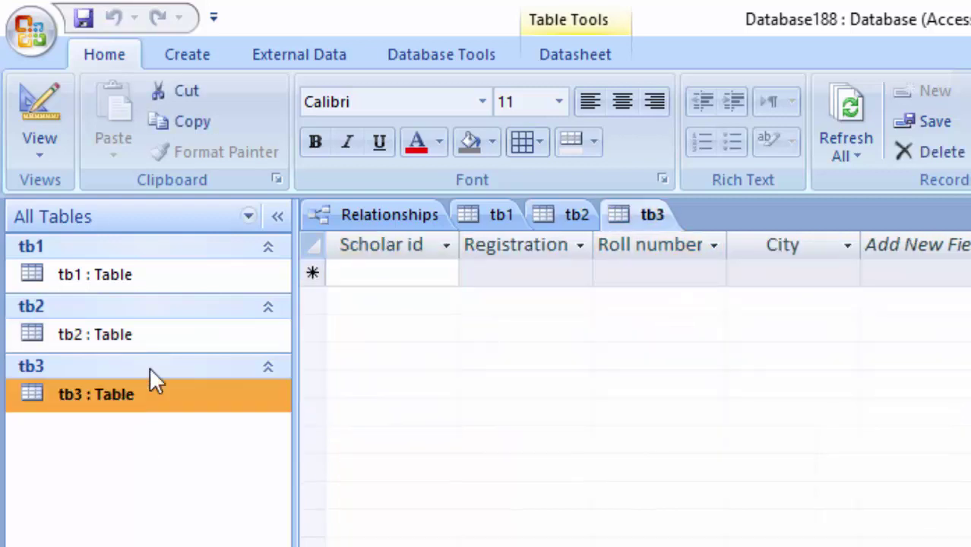
click(414, 268)
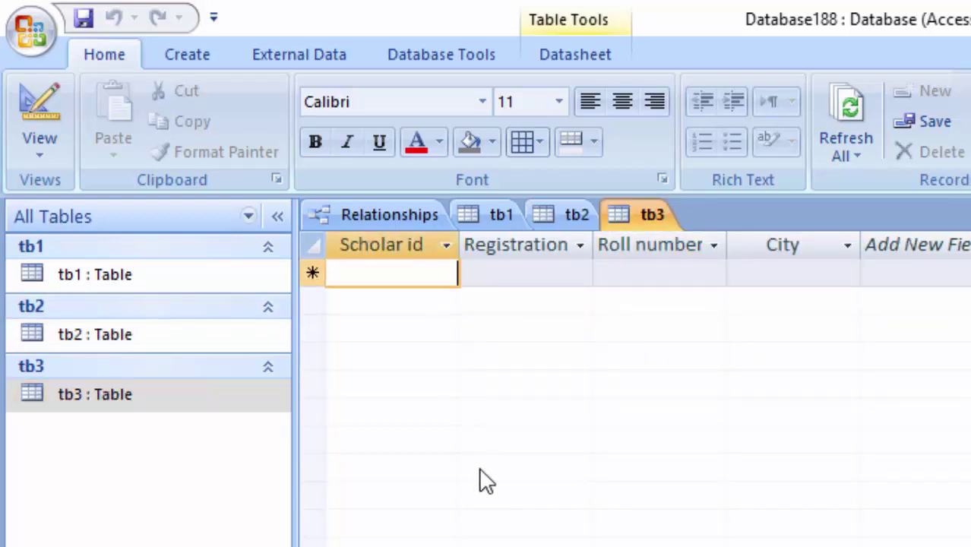
text(111)
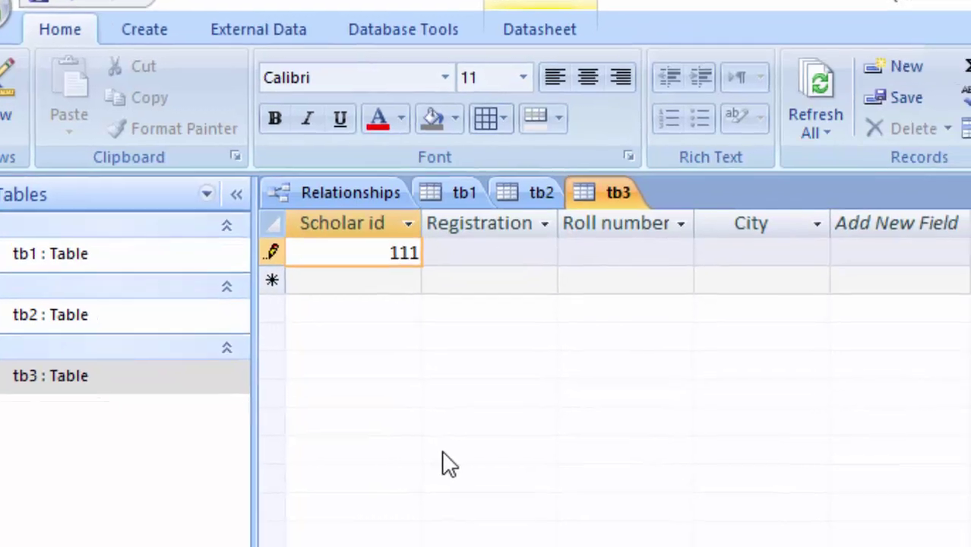
key(Tab)
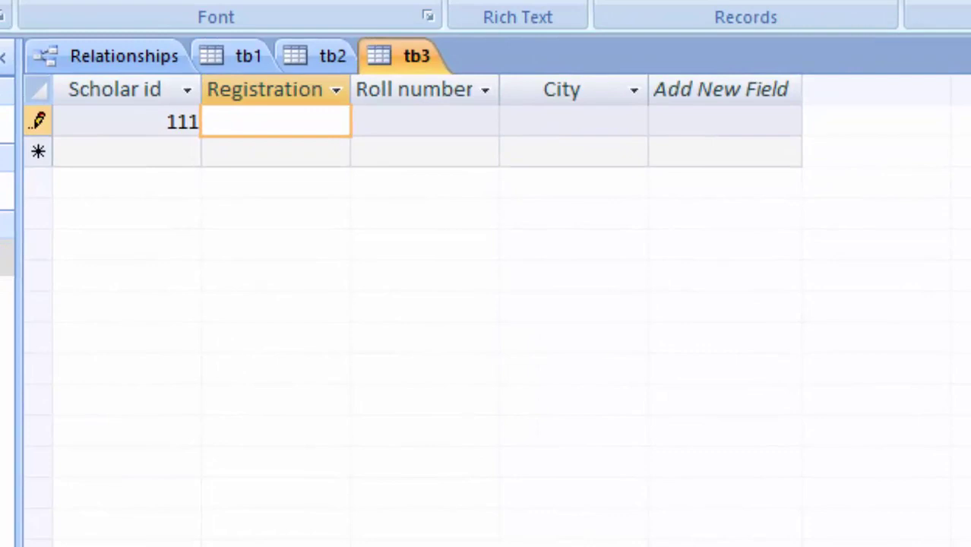
click(331, 55)
text(10)
text(1)
key(Tab)
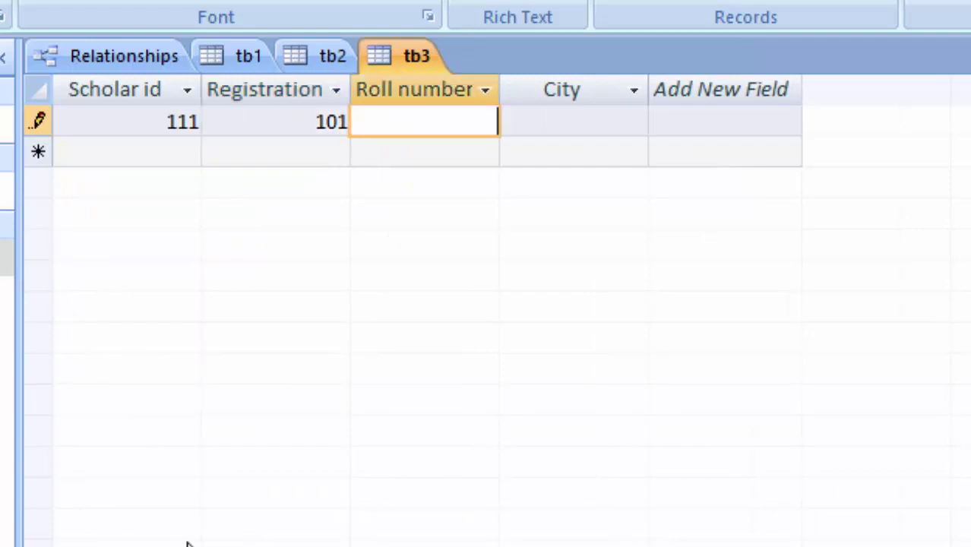
key(Tab)
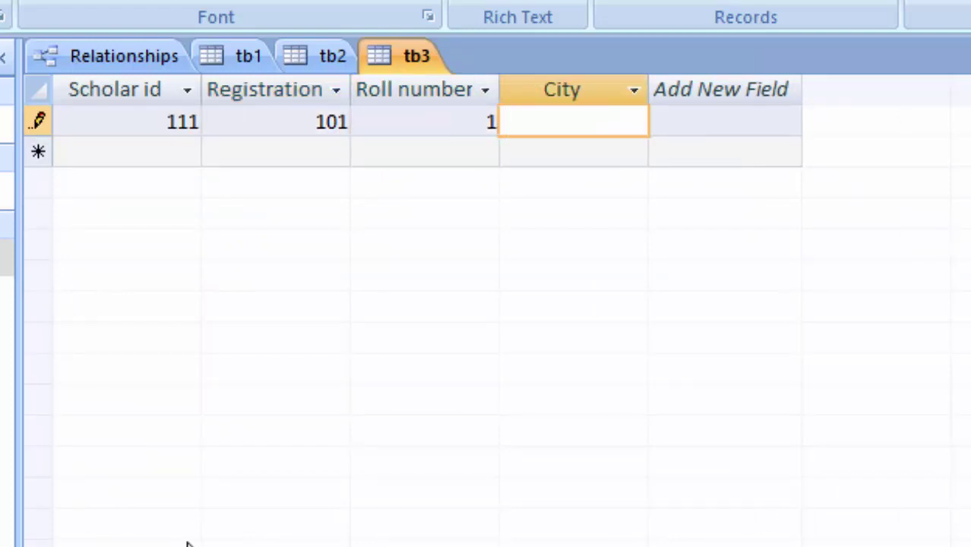
text(D)
text(eoria)
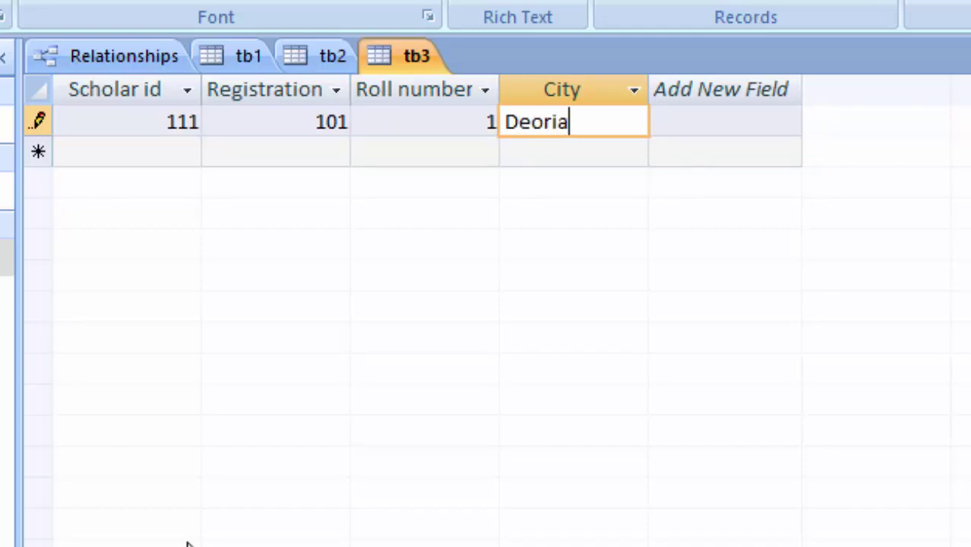
key(Tab)
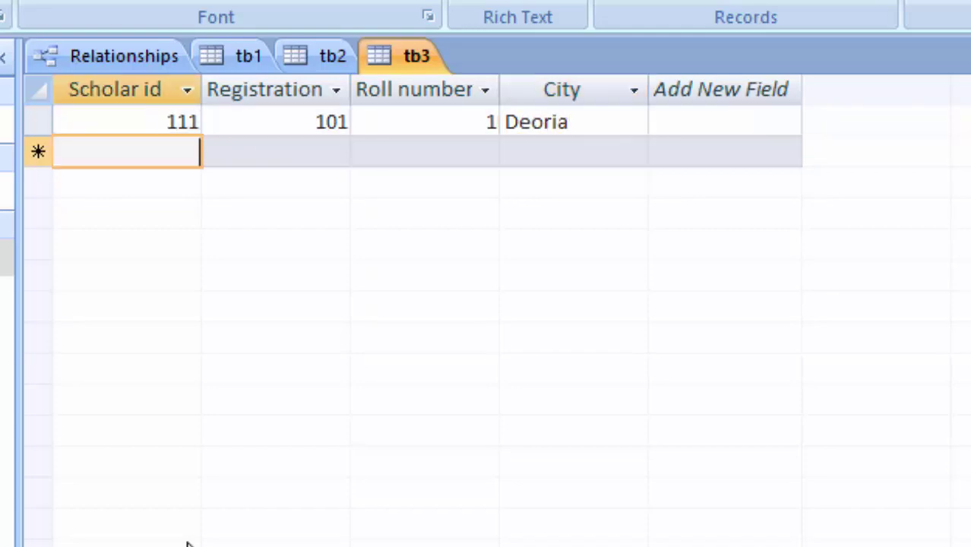
Add scholar 112 for registration 102, roll 2, with the city corrected to Patna.
text(11)
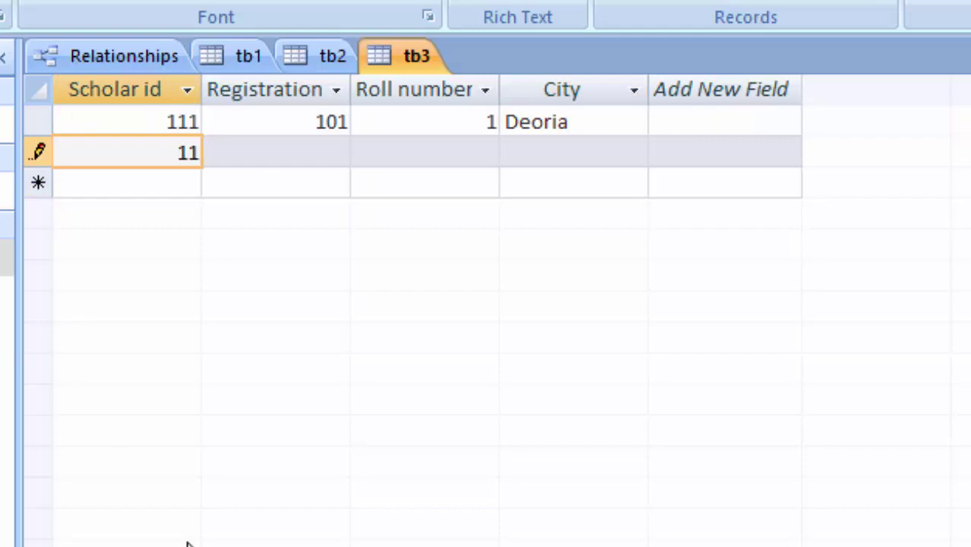
text(2)
key(Tab)
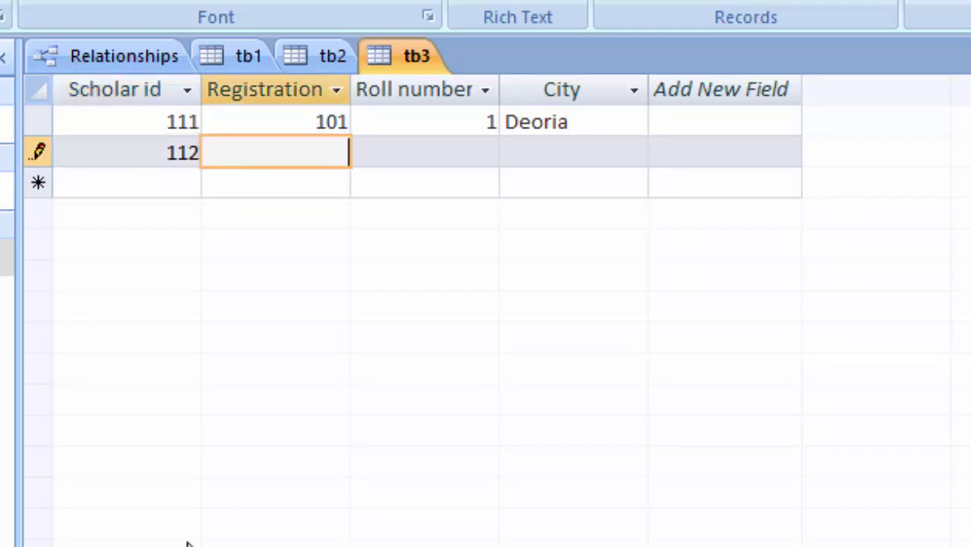
text(1)
text(02)
key(Tab)
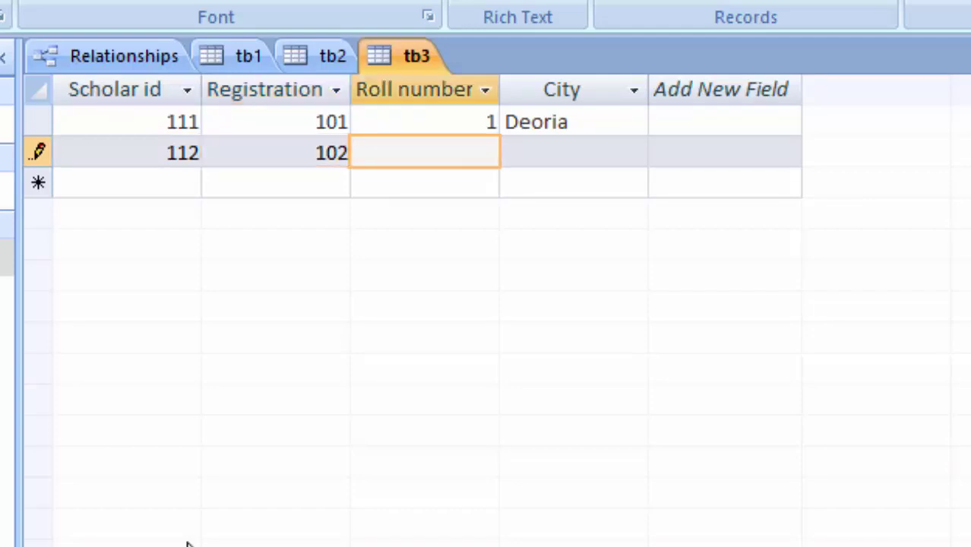
text(2)
key(Tab)
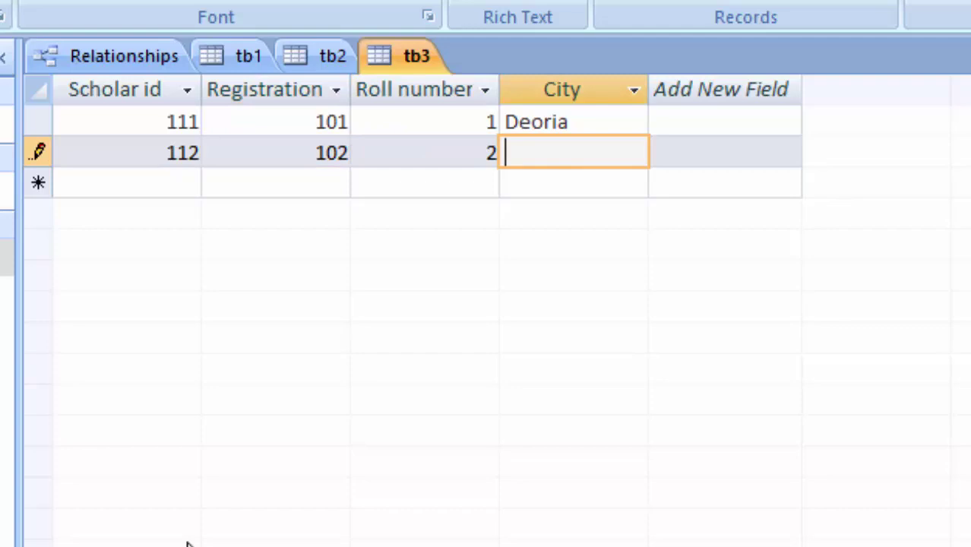
text(Bih)
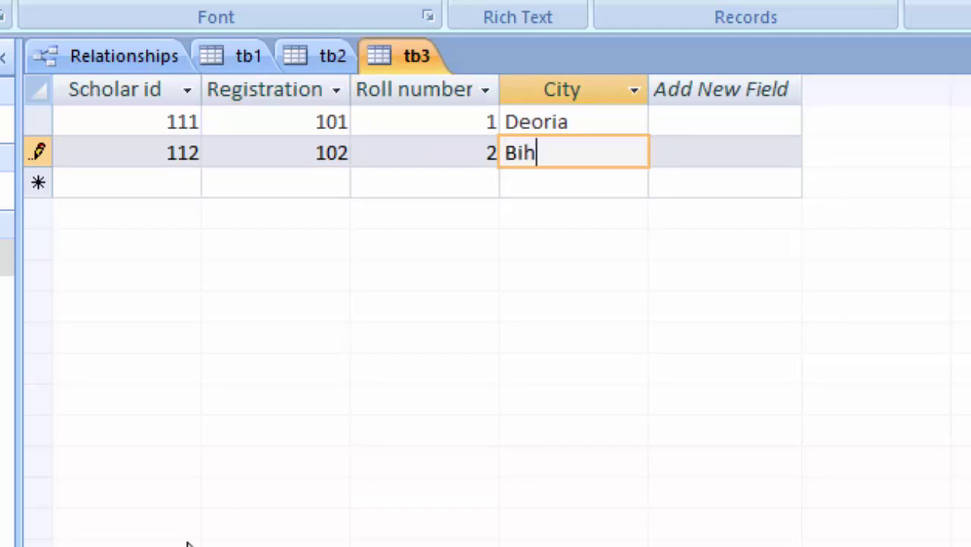
text(a)
key(BackSpace)
key(BackSpace)
key(BackSpace)
key(BackSpace)
text(Pat)
text(na)
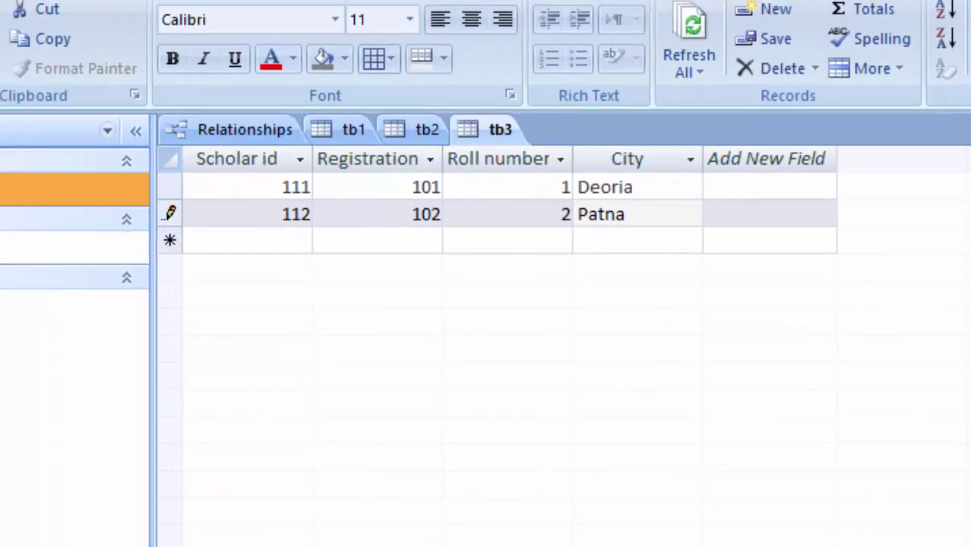
Enter tb3 record 113 with registration 103, roll number 3 and city Kolkata.
double_click(84, 240)
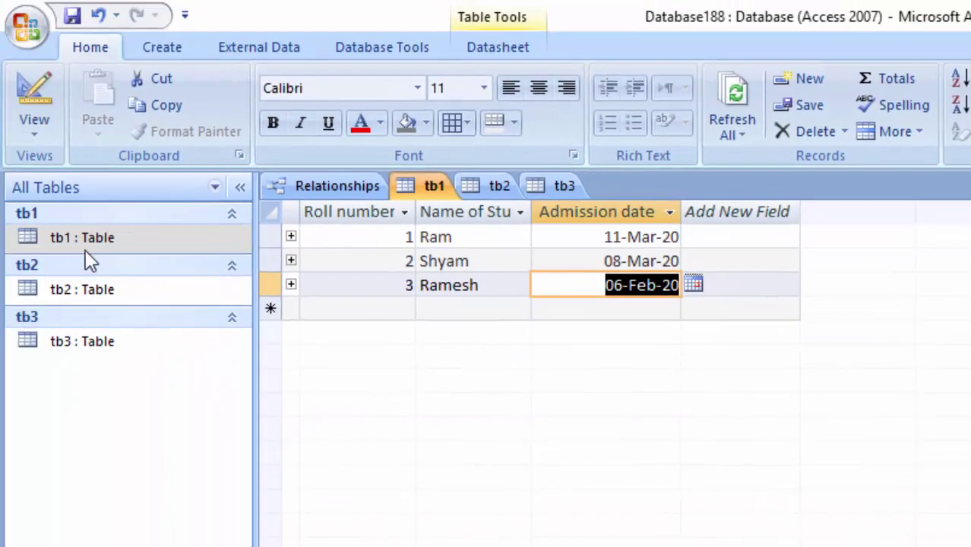
double_click(89, 293)
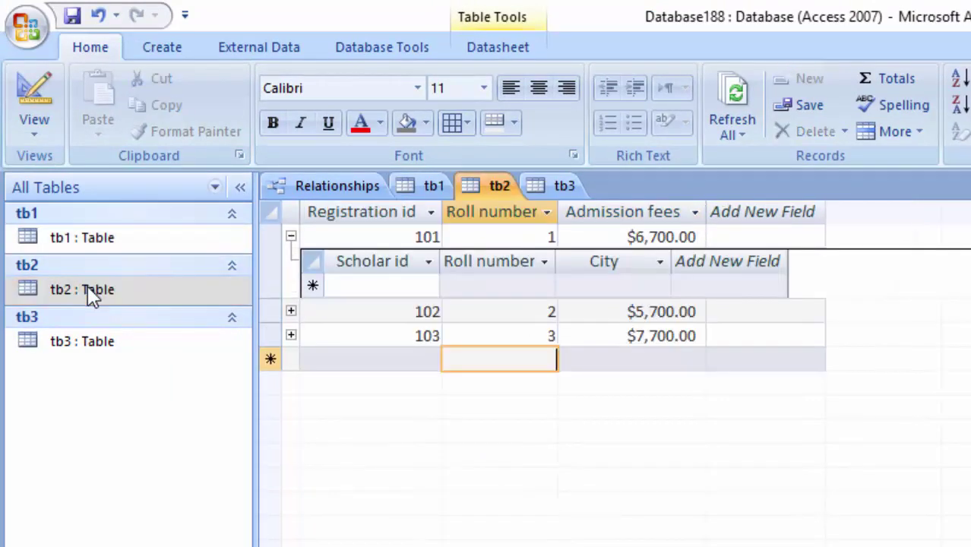
double_click(88, 342)
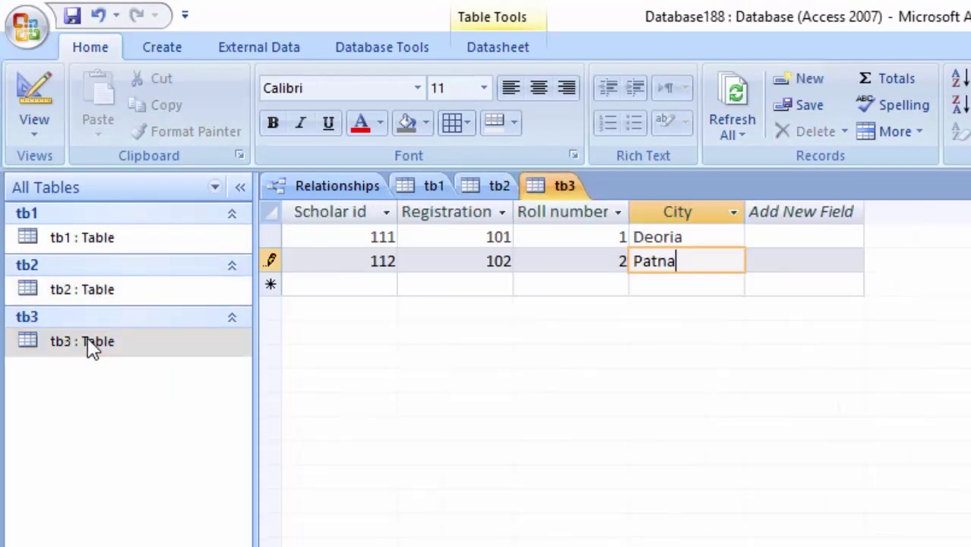
click(372, 289)
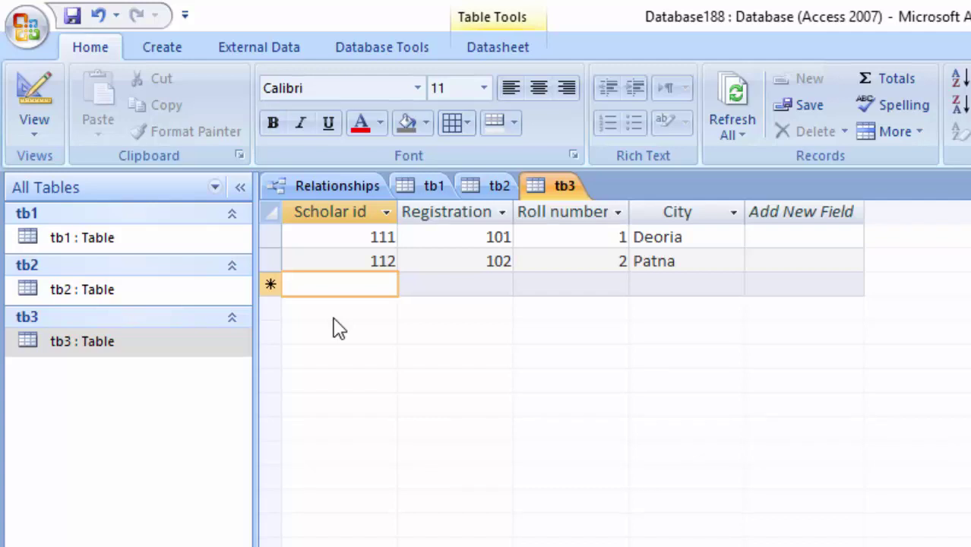
text(113)
key(Tab)
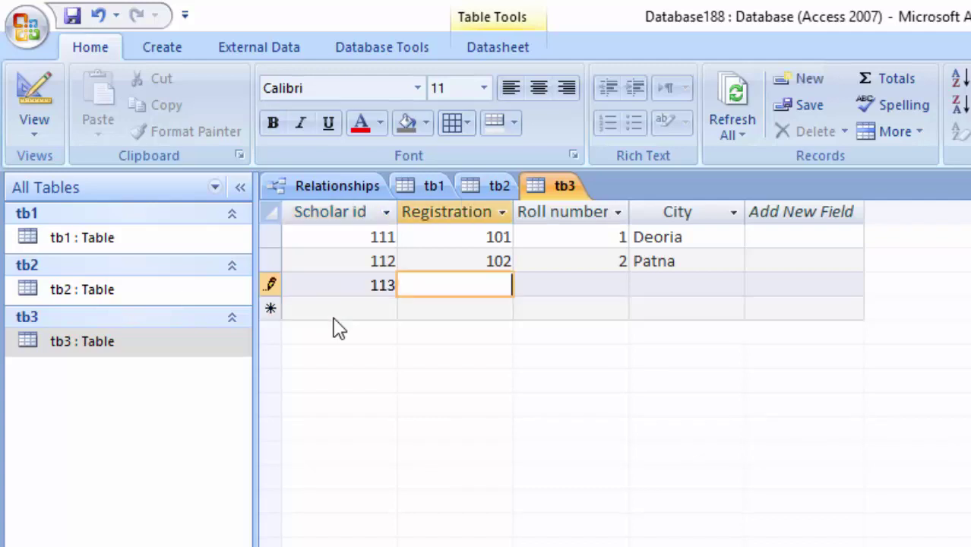
text(10)
text(3)
key(Tab)
text(3)
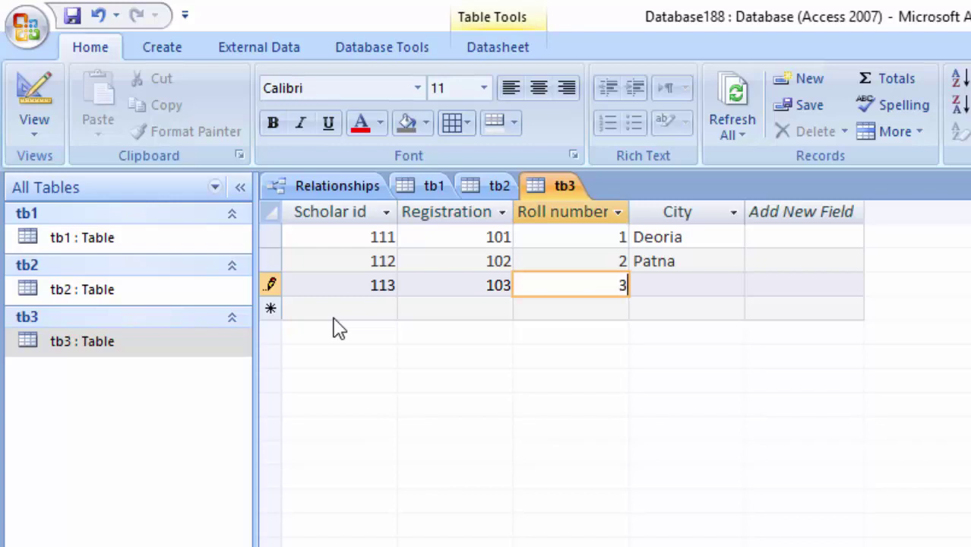
key(Tab)
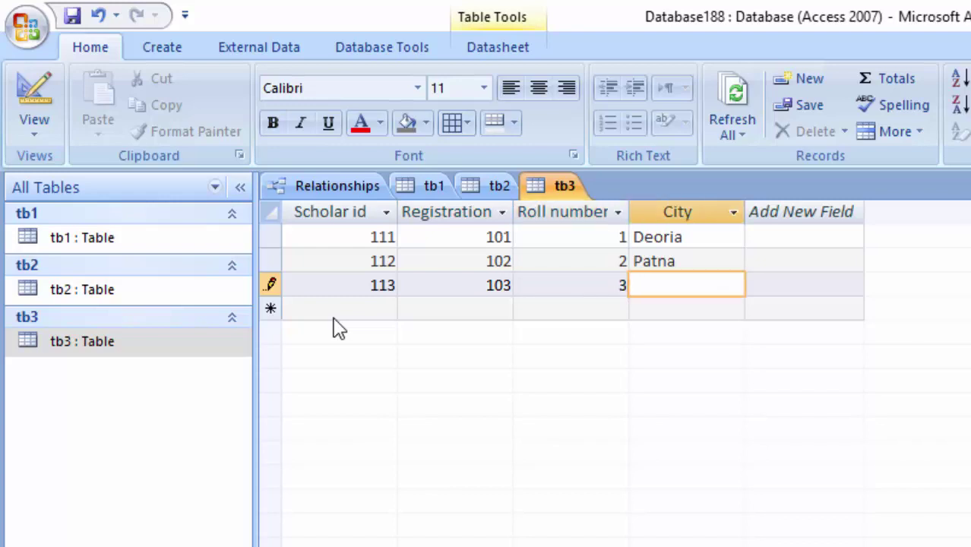
text(Kolkata)
key(Tab)
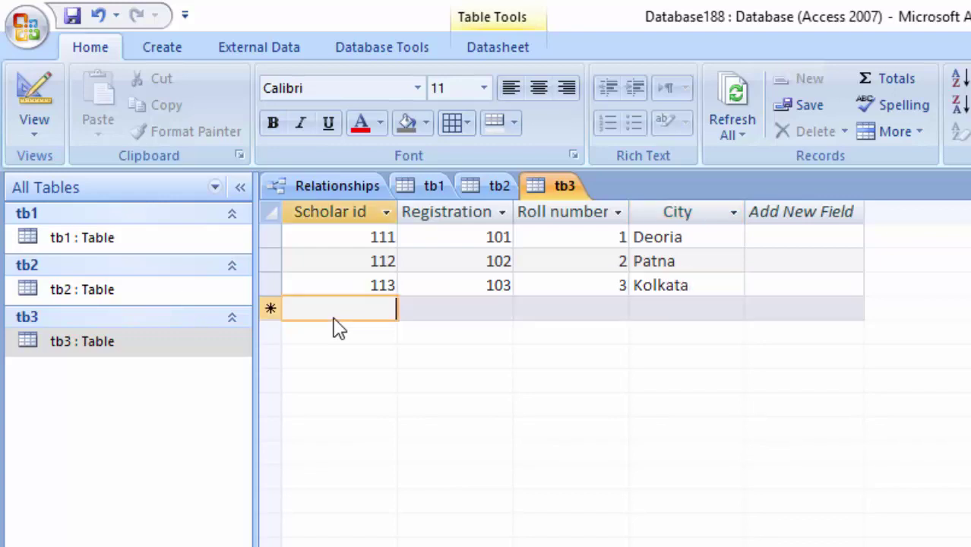
Save the database and generate a tb1 form showing roll 1 with registration 101.
click(32, 27)
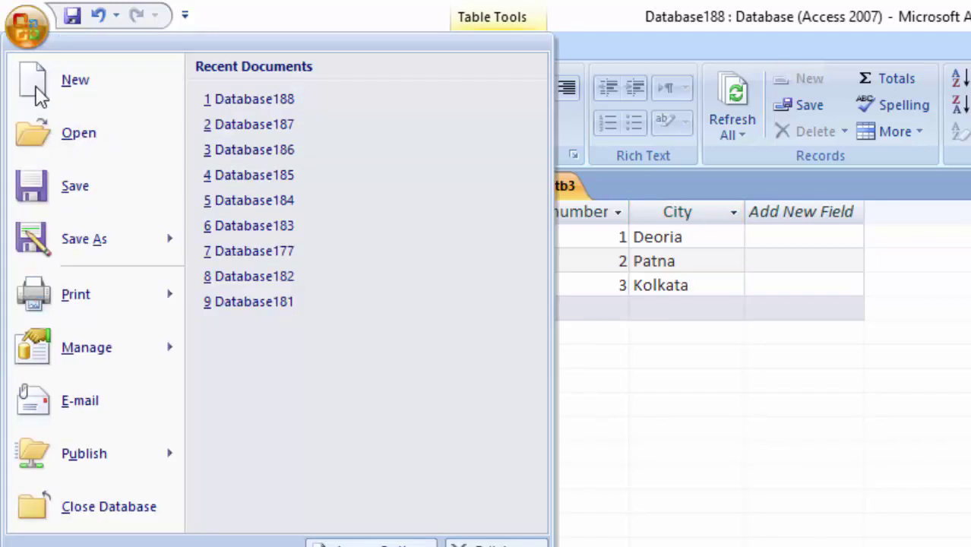
click(35, 189)
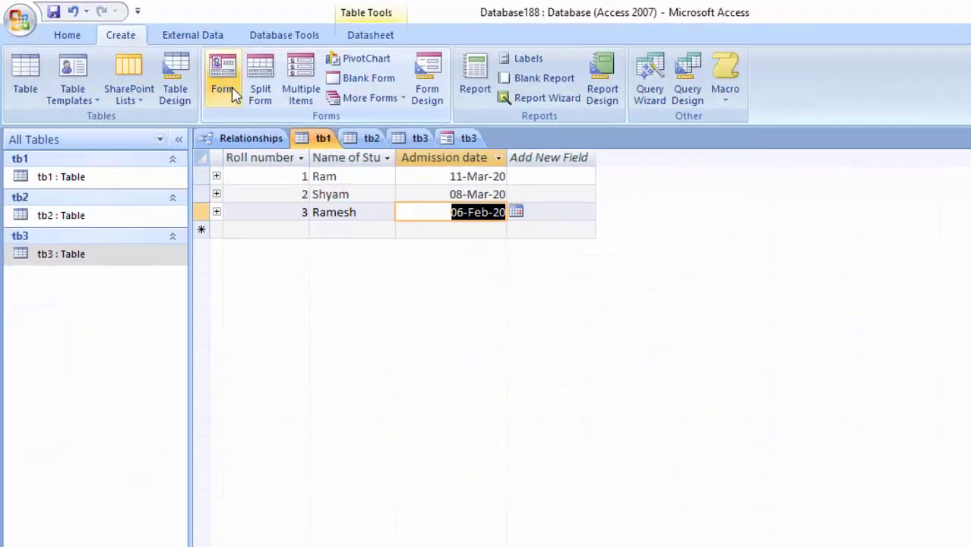
click(223, 80)
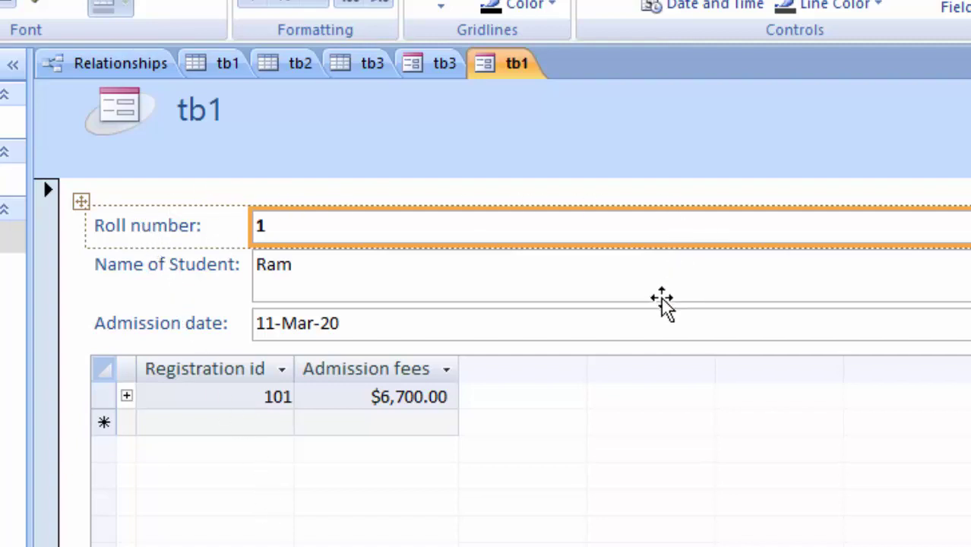
Expand registration 101 in the tb1 form to reveal scholar 111, roll 1, Deoria.
click(126, 396)
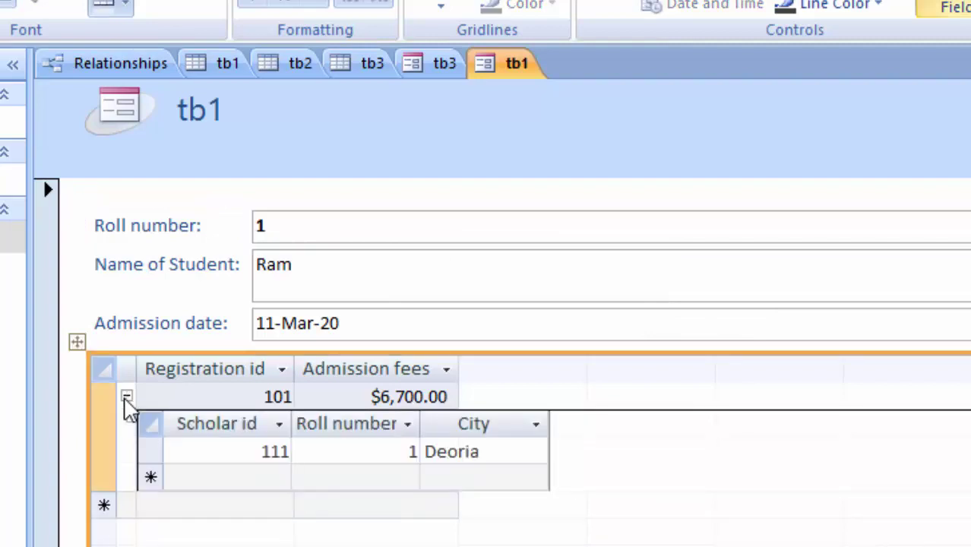